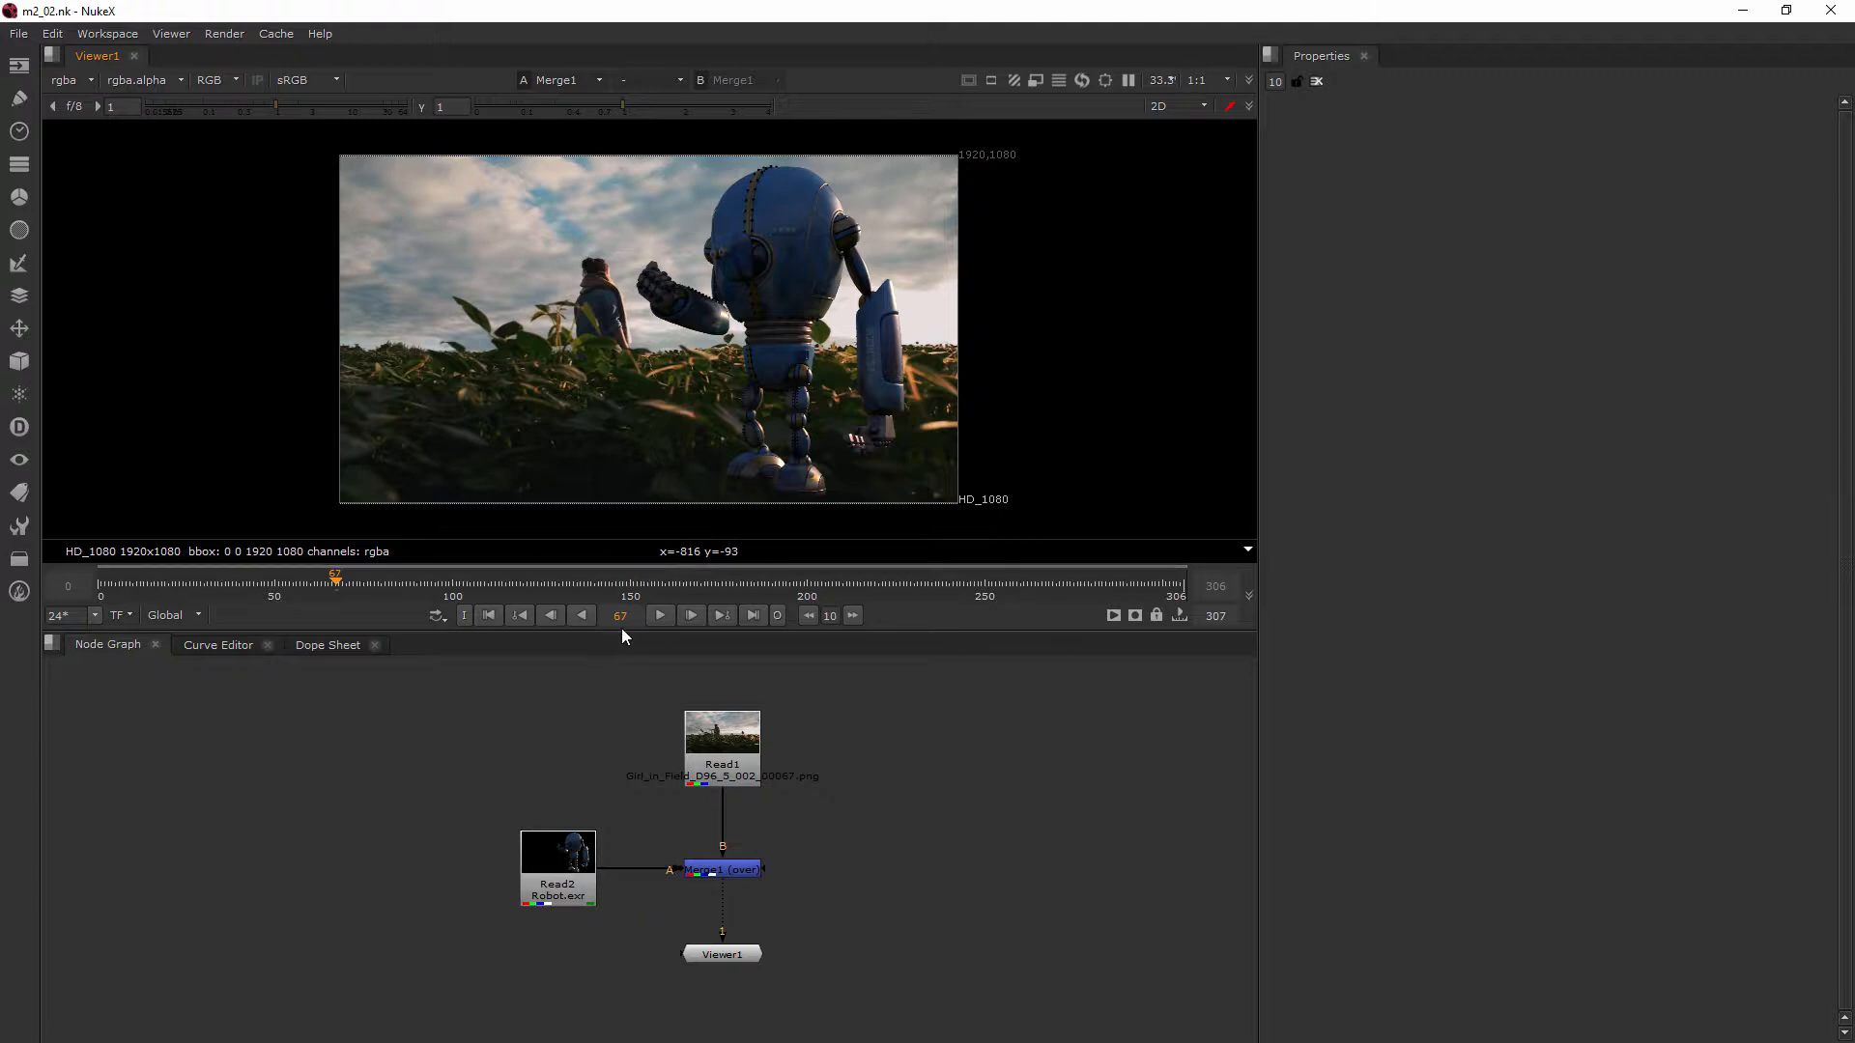
Add a Shuffle node to the node graph and connect it beneath the Robot.exr read node
left_click_drag(622, 632, 626, 591)
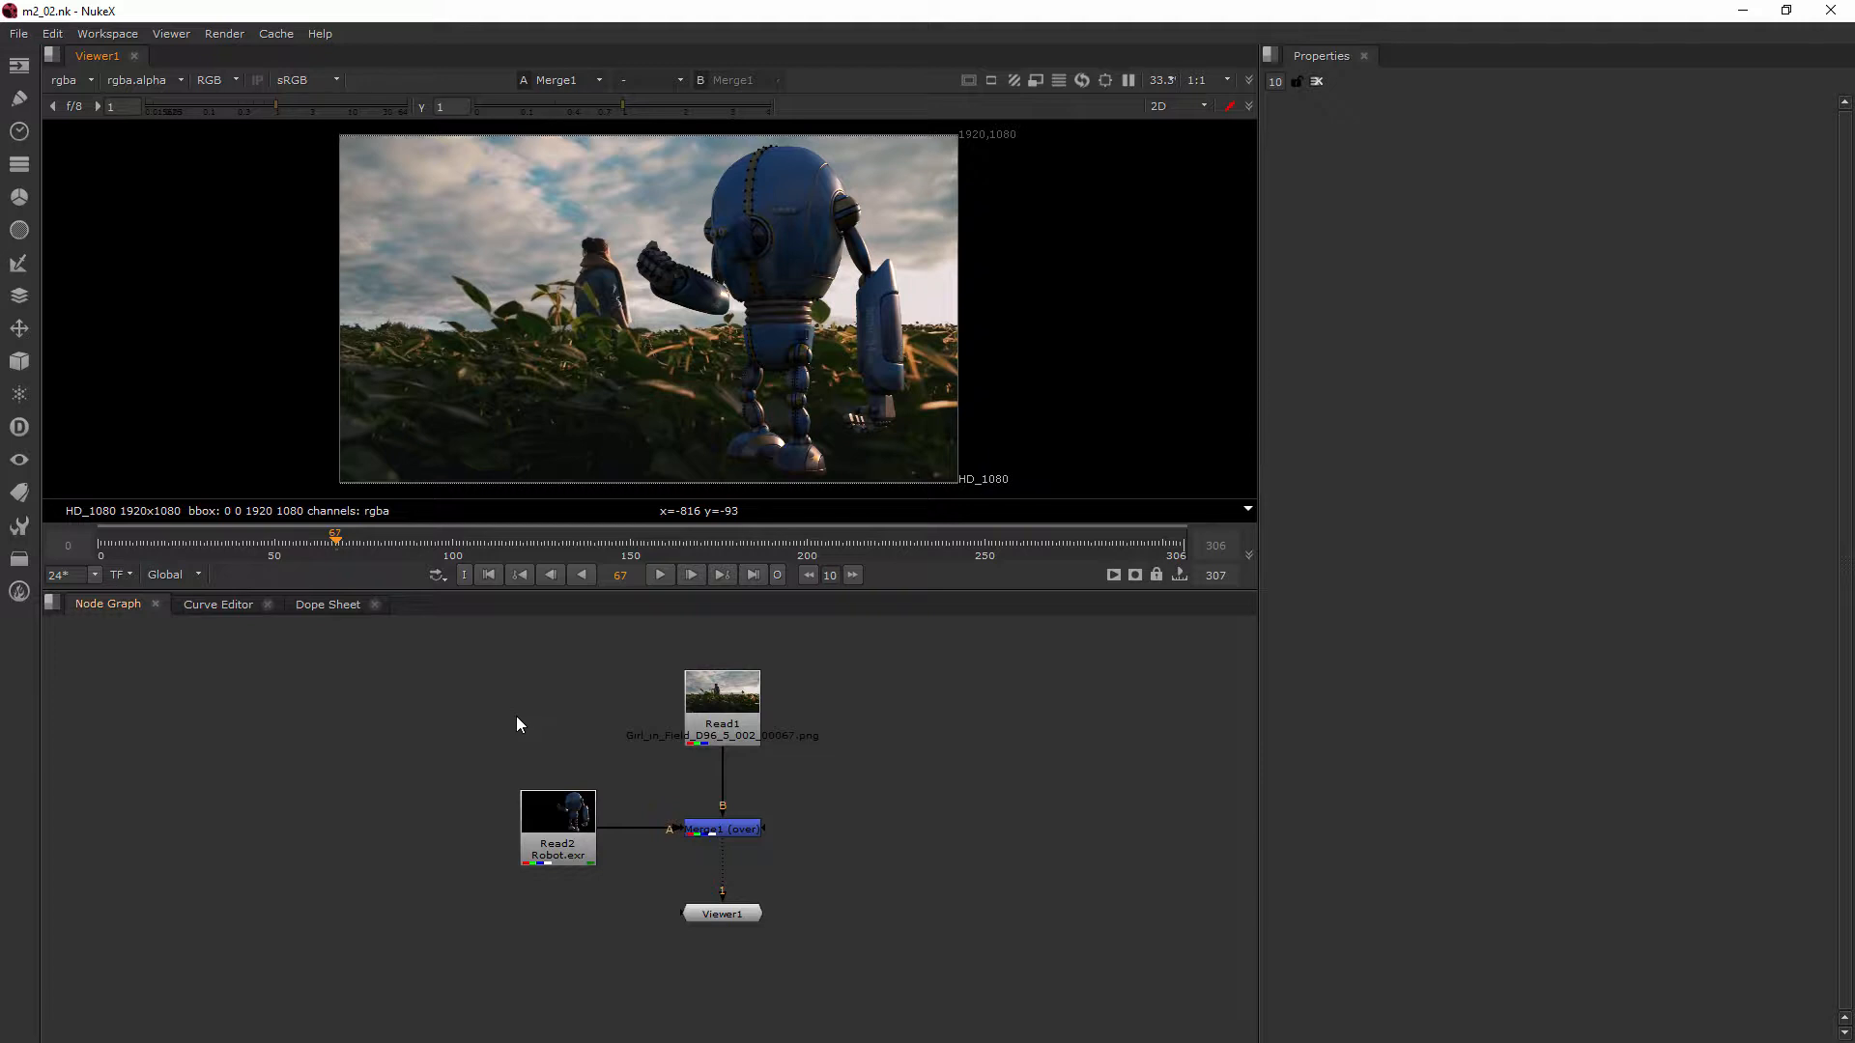
mouse_move(539, 746)
middle_mouse_down()
mouse_move(450, 686)
mouse_move(512, 741)
middle_mouse_up()
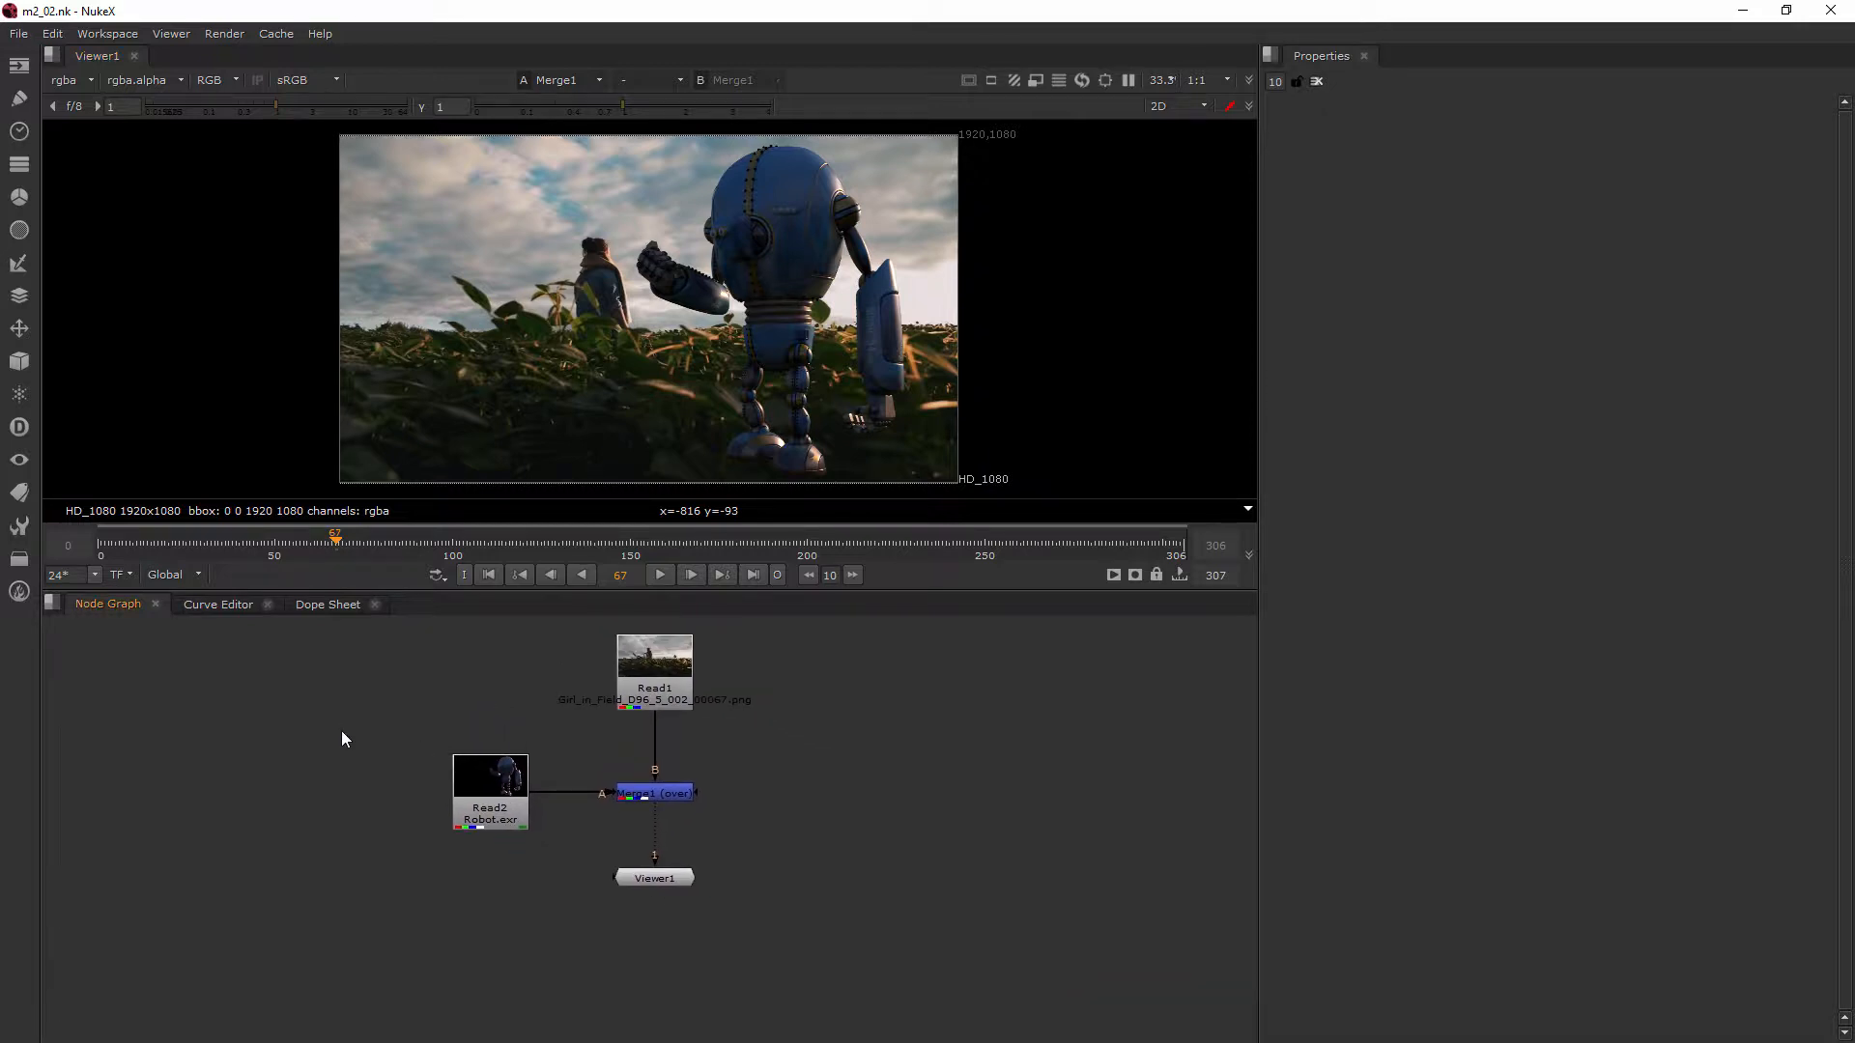
key("Tab")
type("shuf")
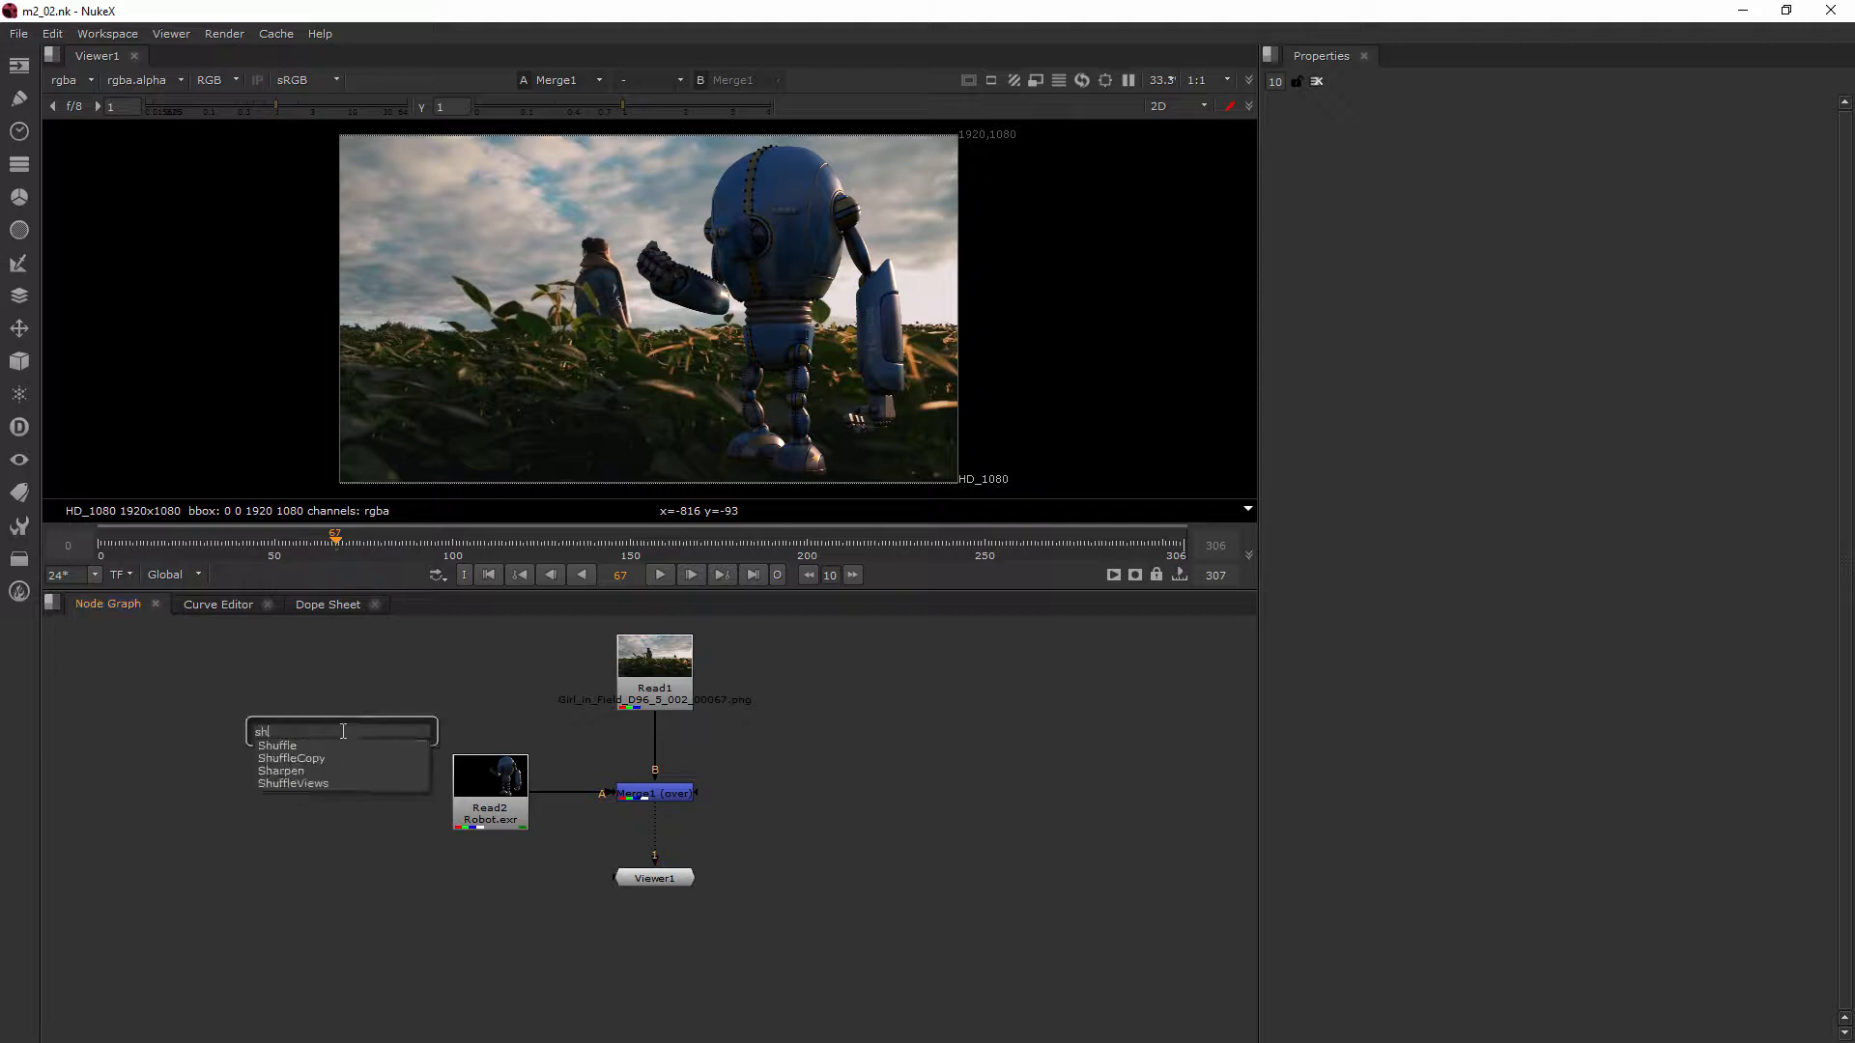
left_click(294, 748)
left_click_drag(462, 854, 491, 879)
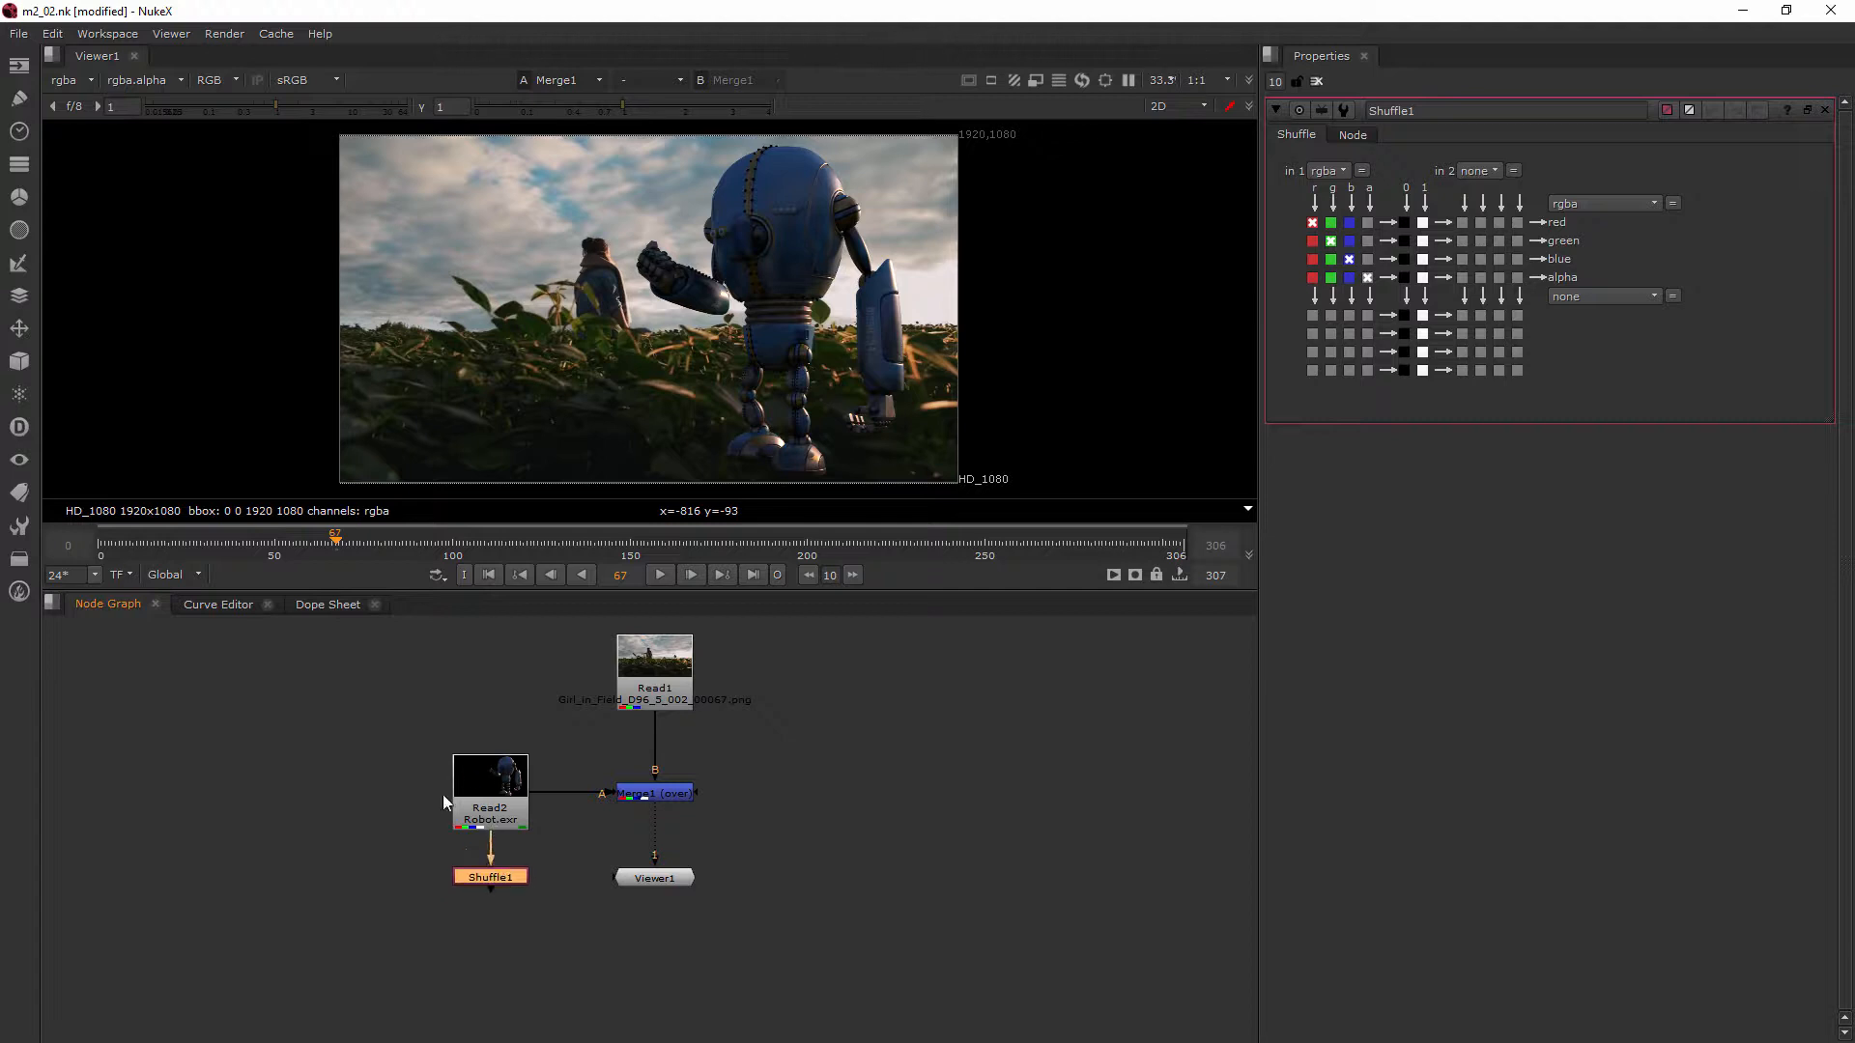
Move the Viewer node below the Shuffle node and connect it to the Shuffle output, comparing it with the direct Robot.exr output
left_click_drag(653, 880, 496, 933)
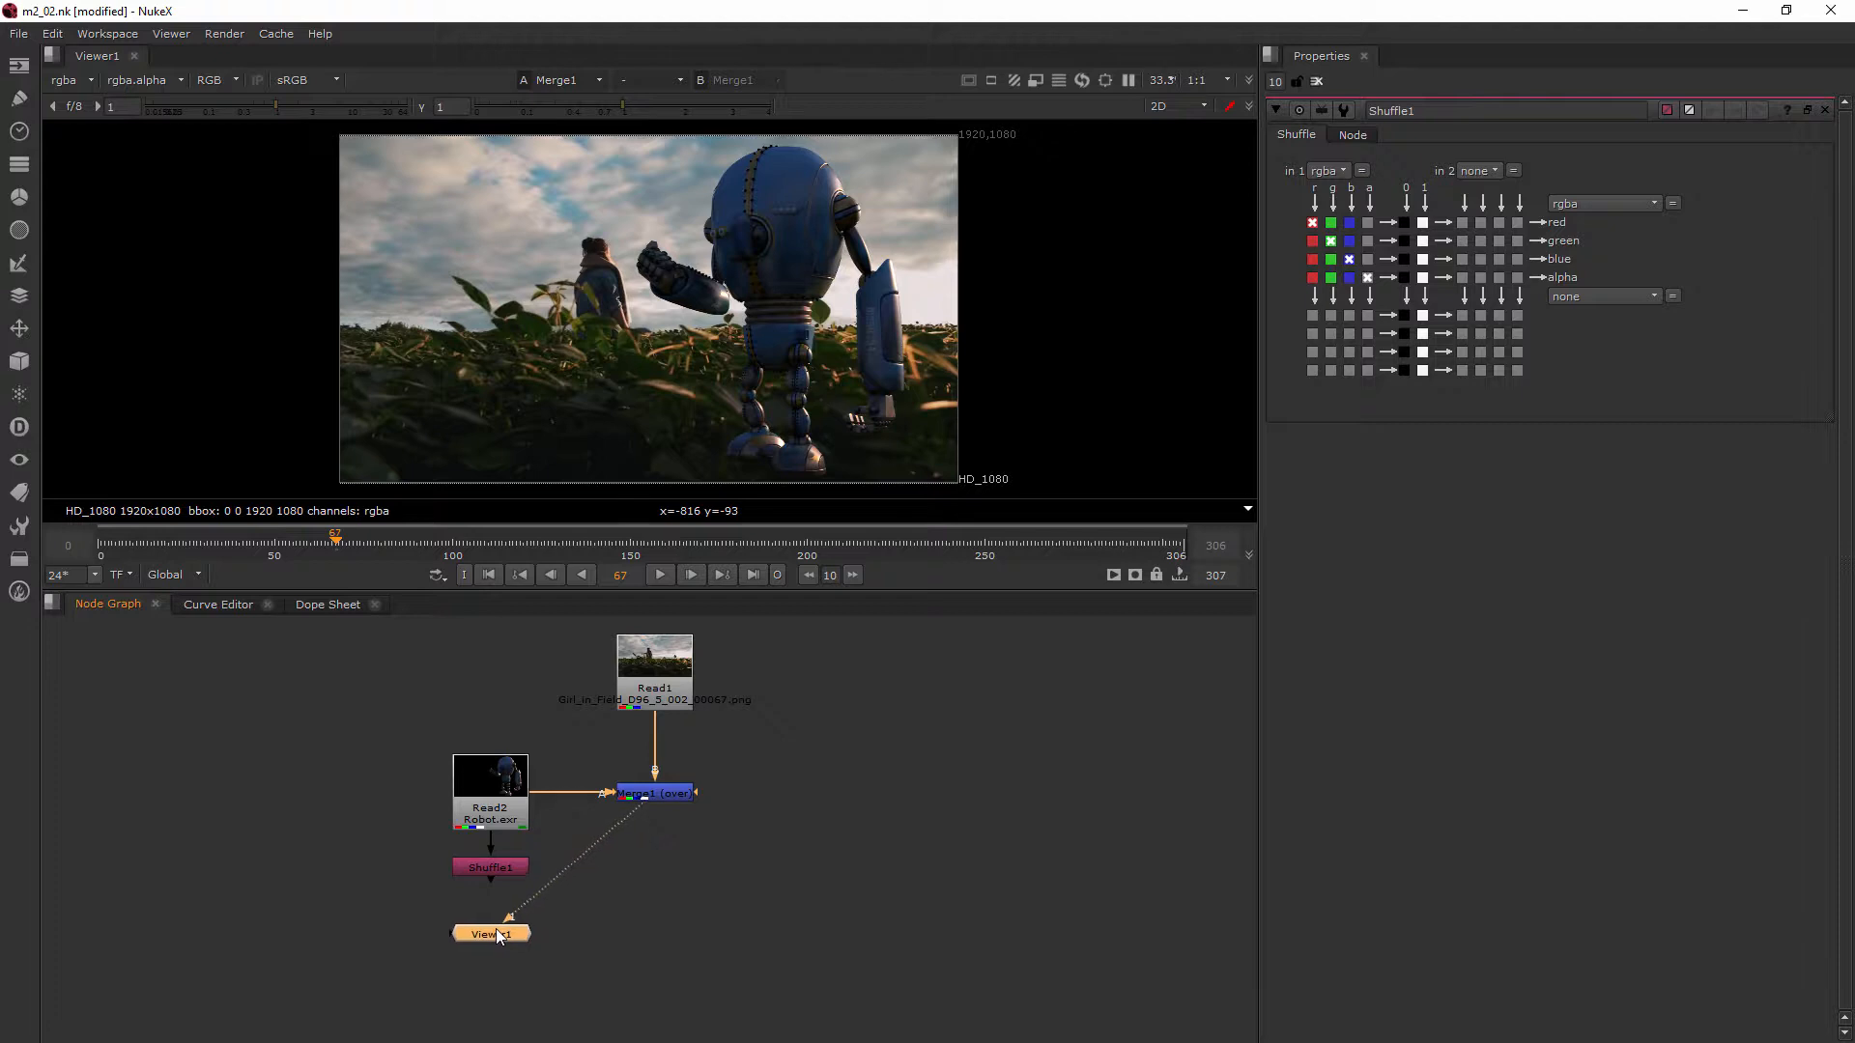
left_click_drag(629, 818, 502, 866)
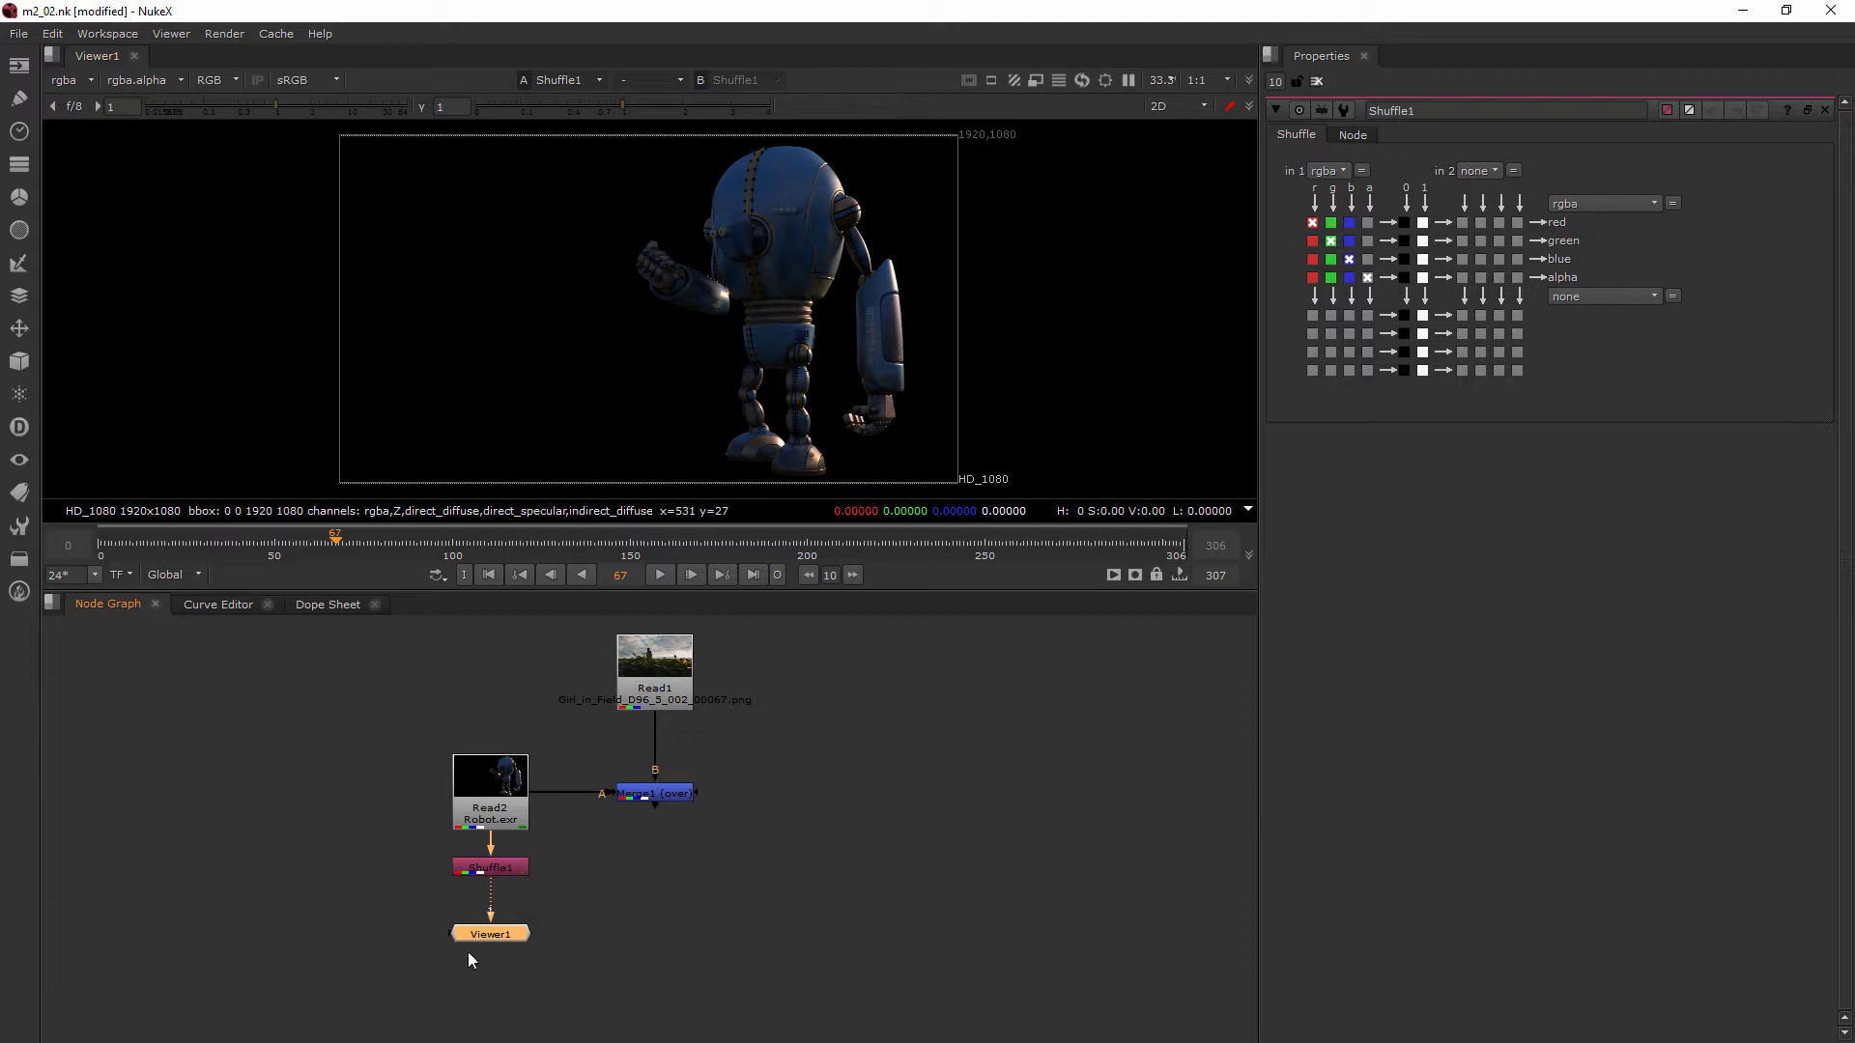
left_click_drag(489, 893, 512, 804)
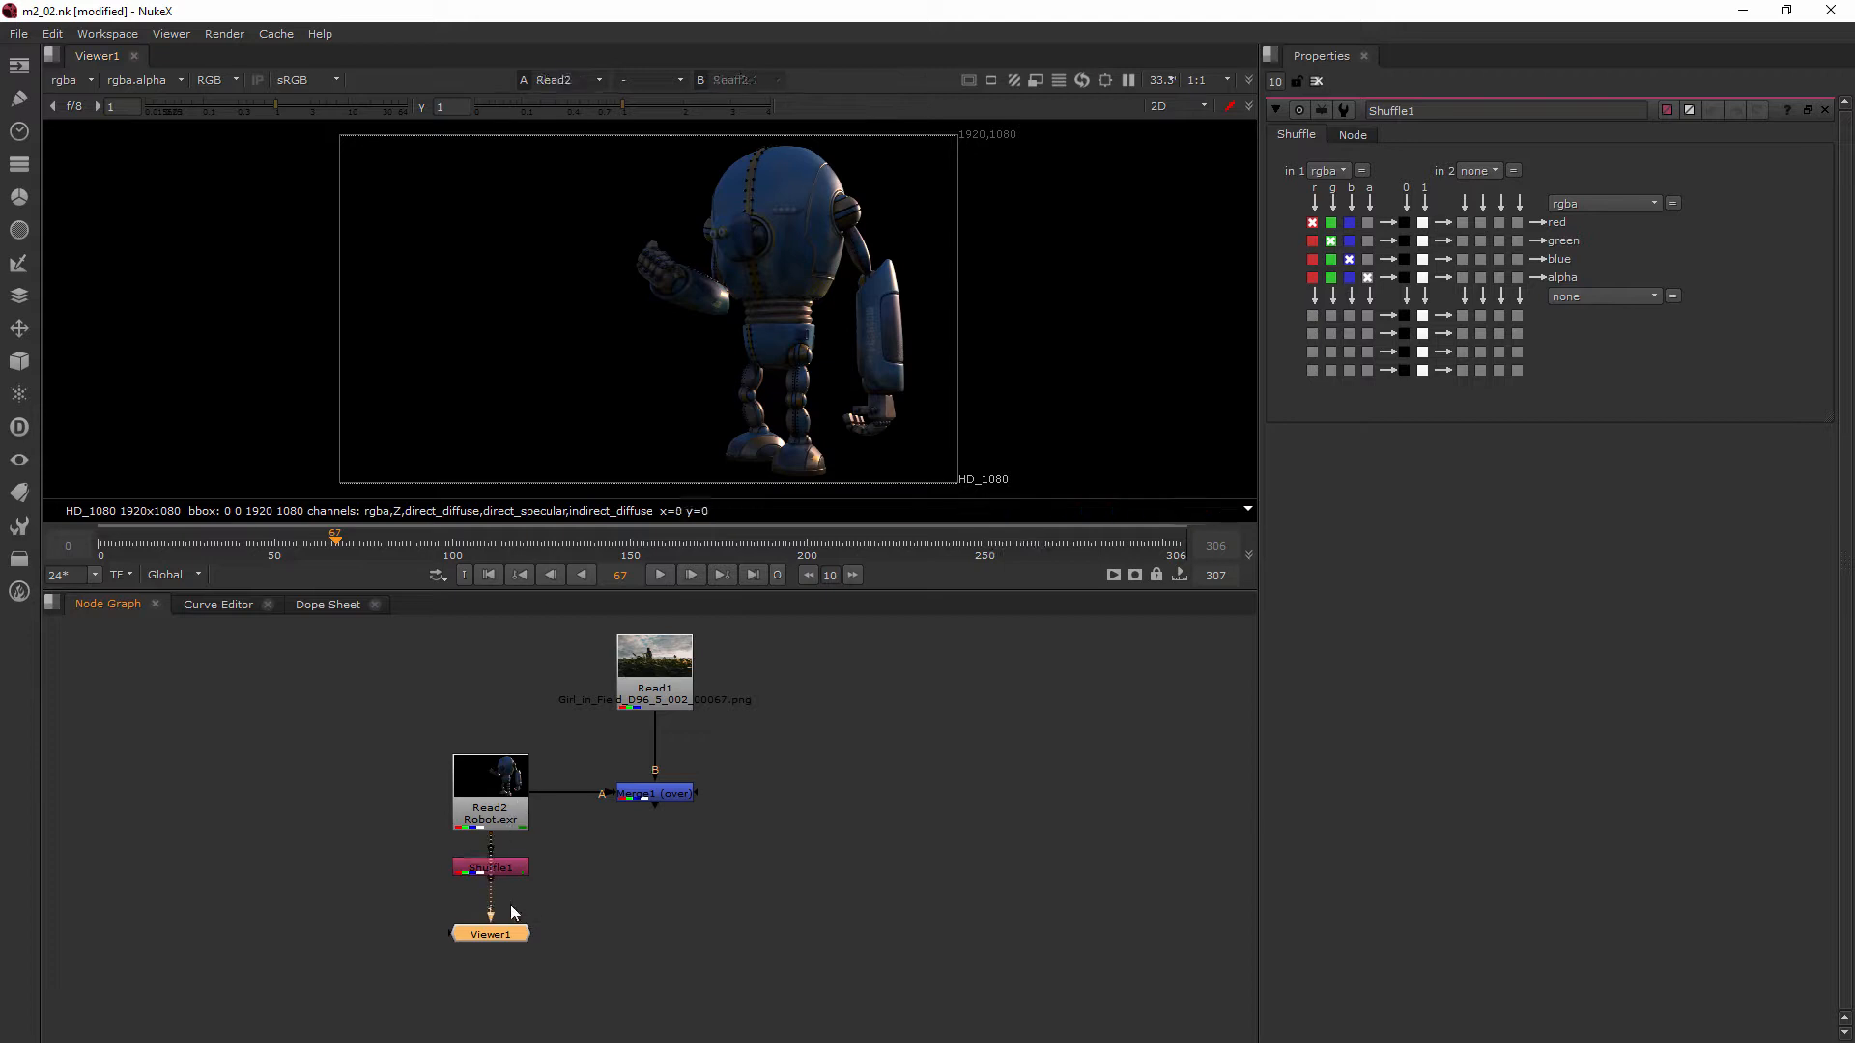
left_click_drag(469, 934, 401, 940)
left_click_drag(480, 871, 481, 871)
Preview the direct_diffuse and alpha layers of the robot render through the Shuffle node's first input
left_click(1341, 171)
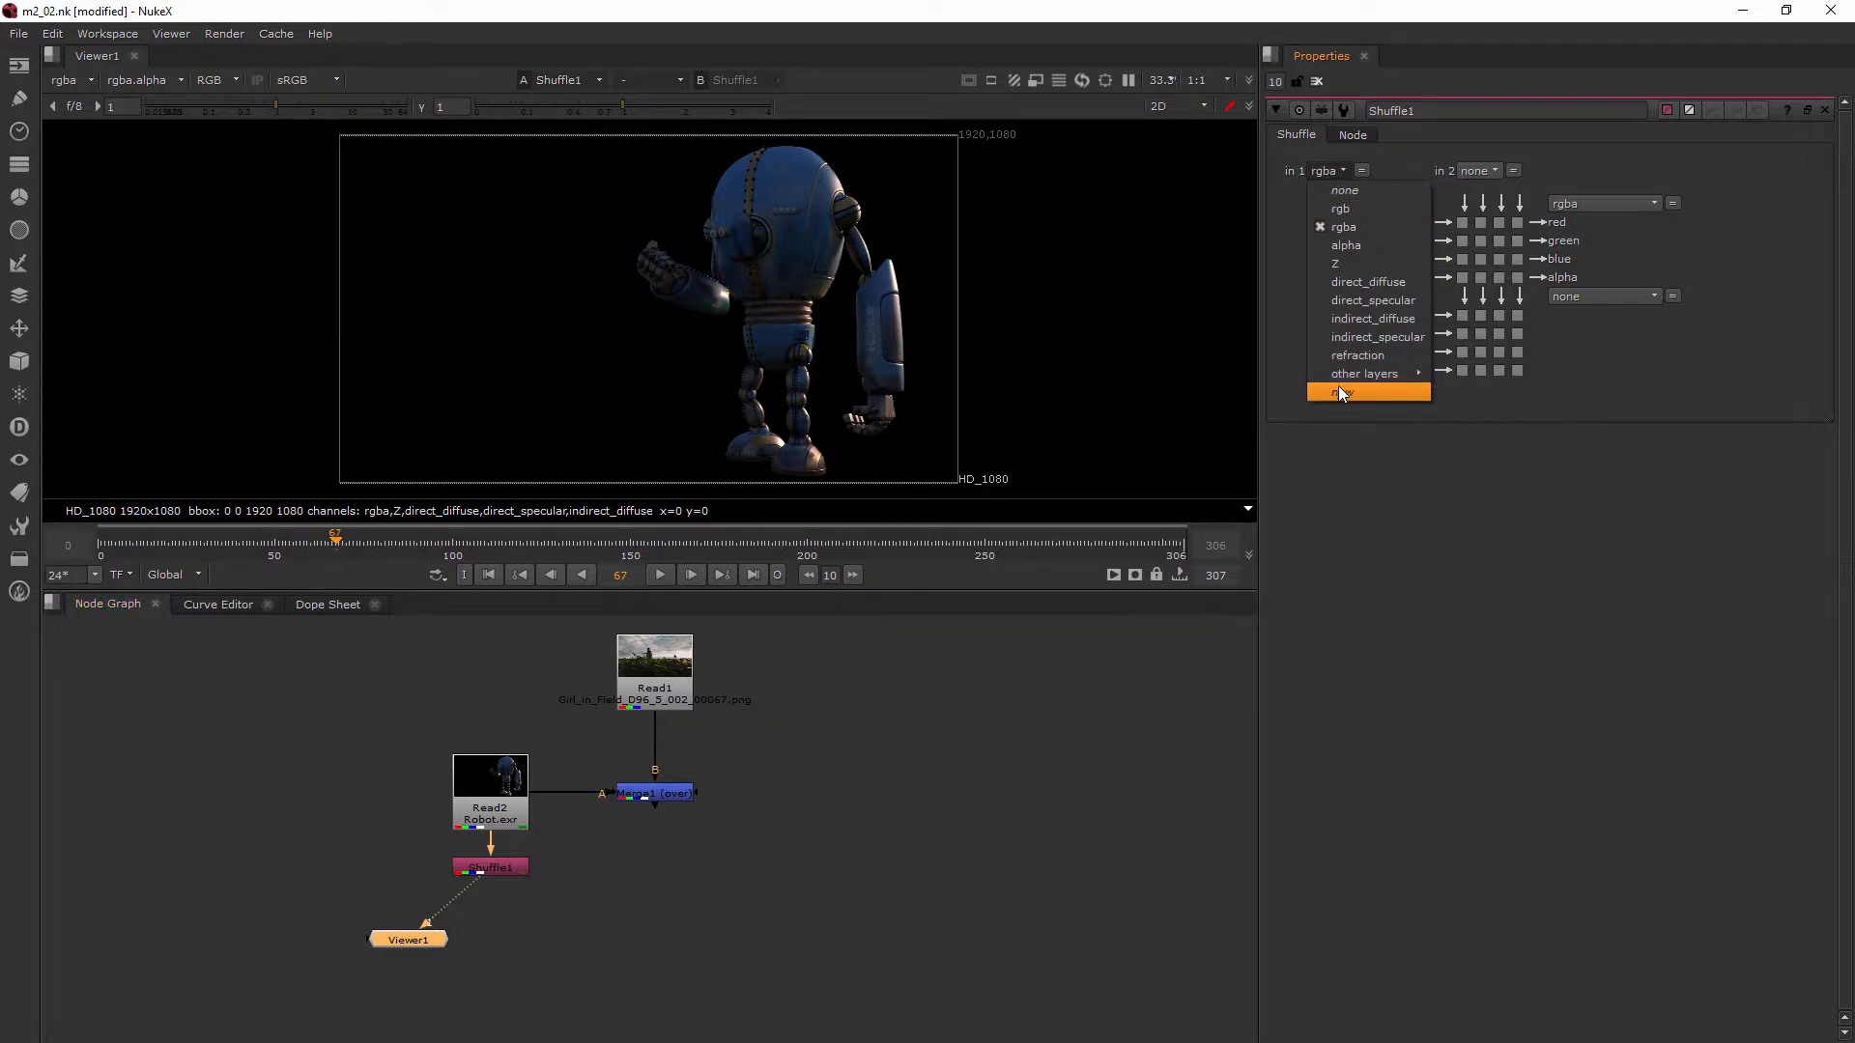
left_click(1400, 284)
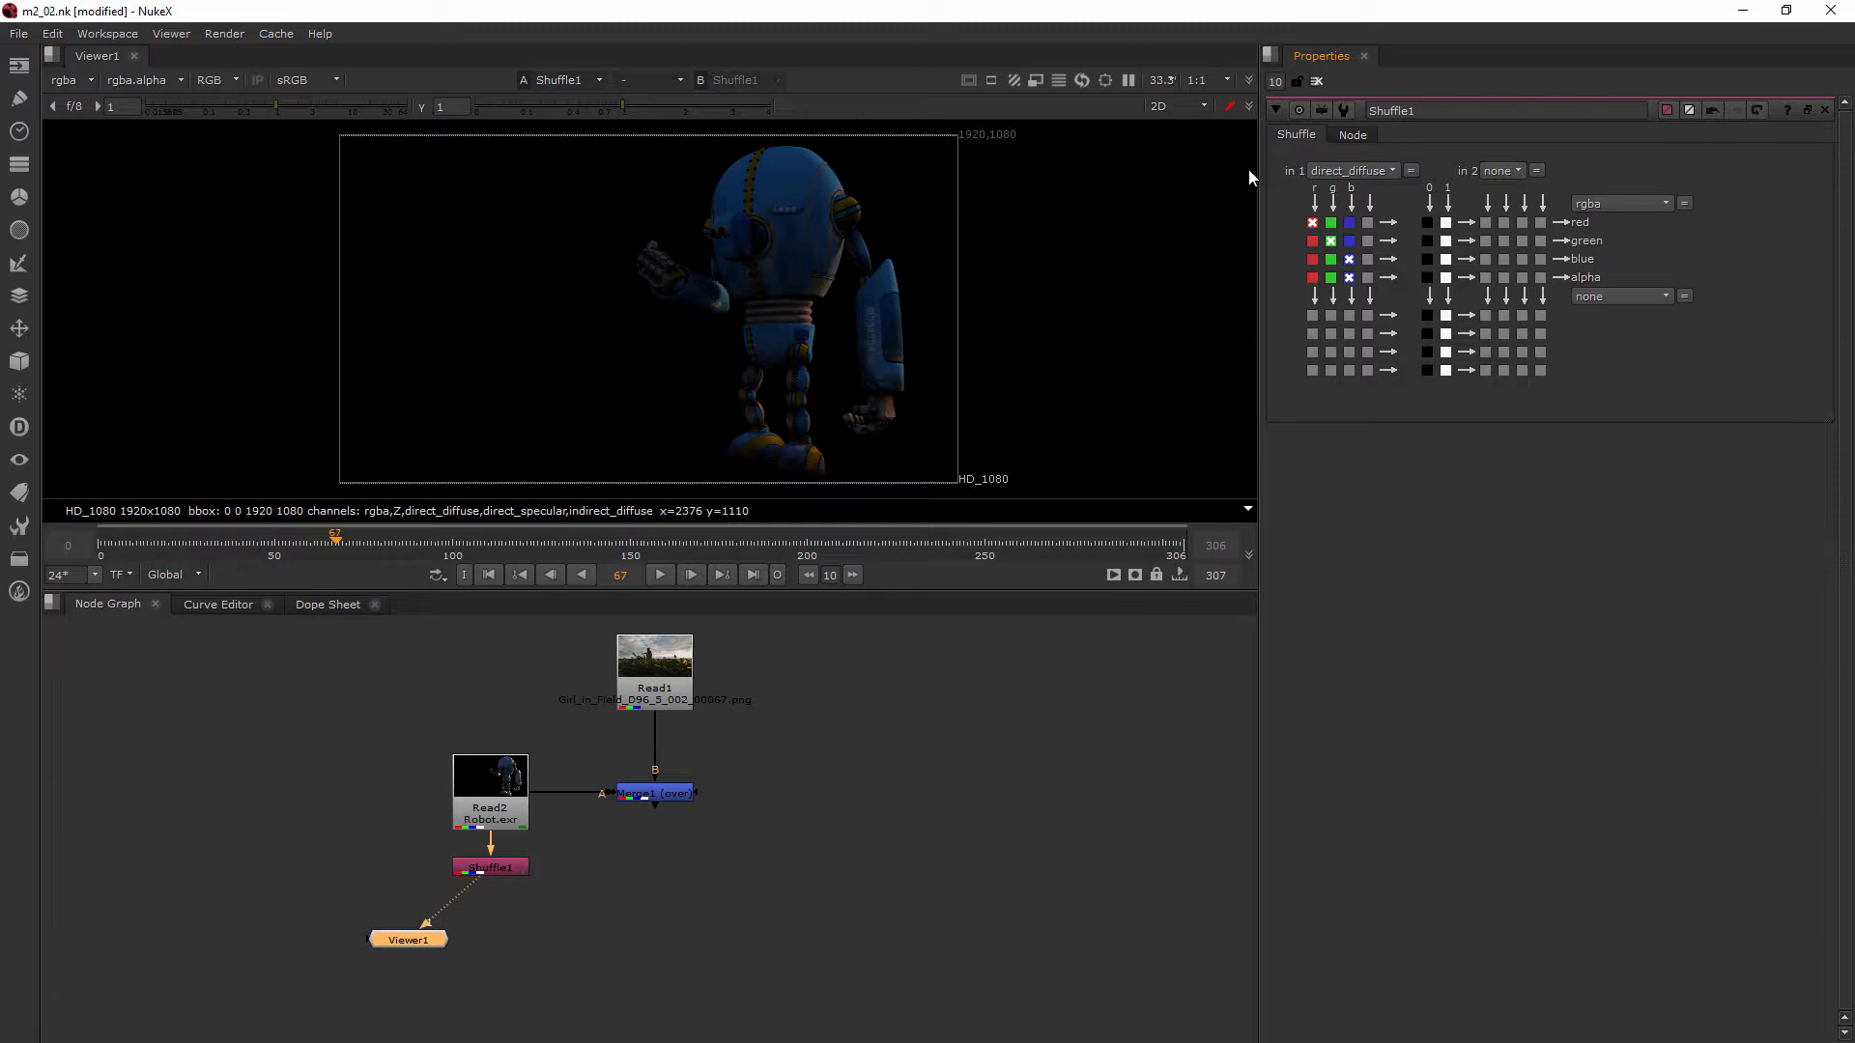
left_click(175, 83)
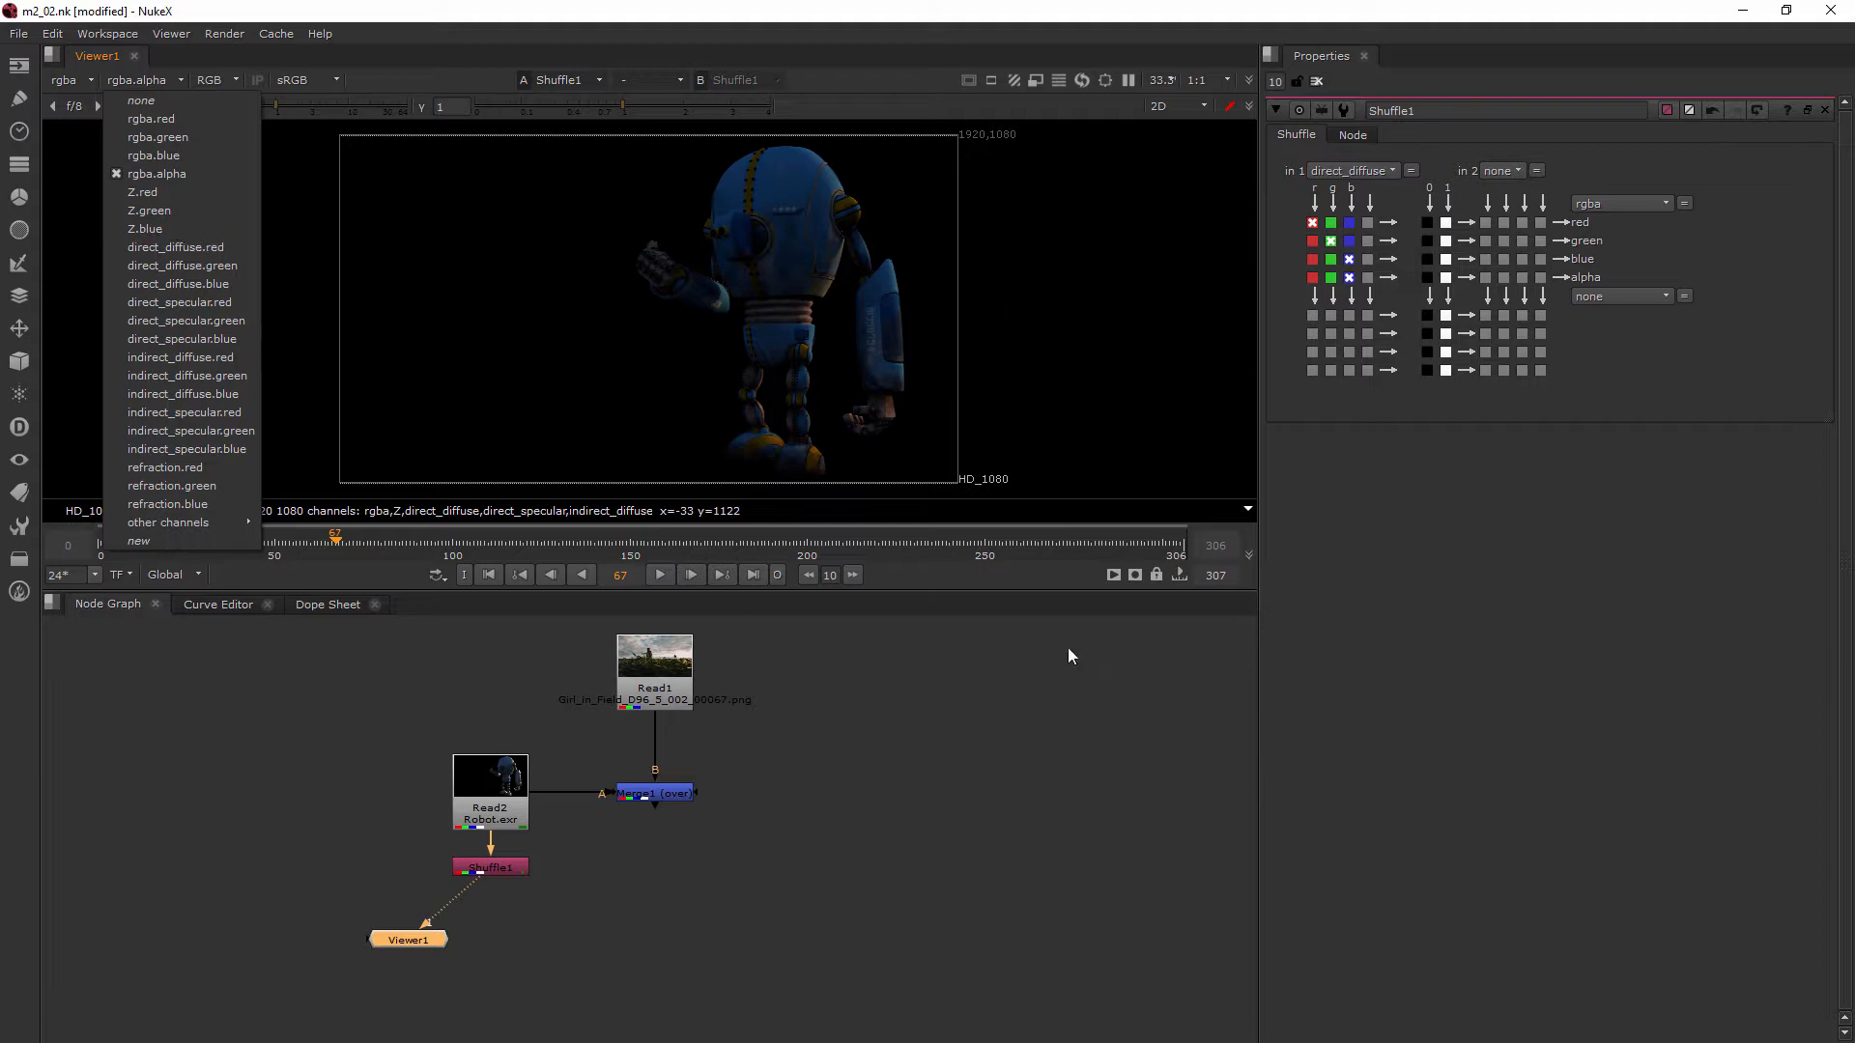
left_click(1057, 670)
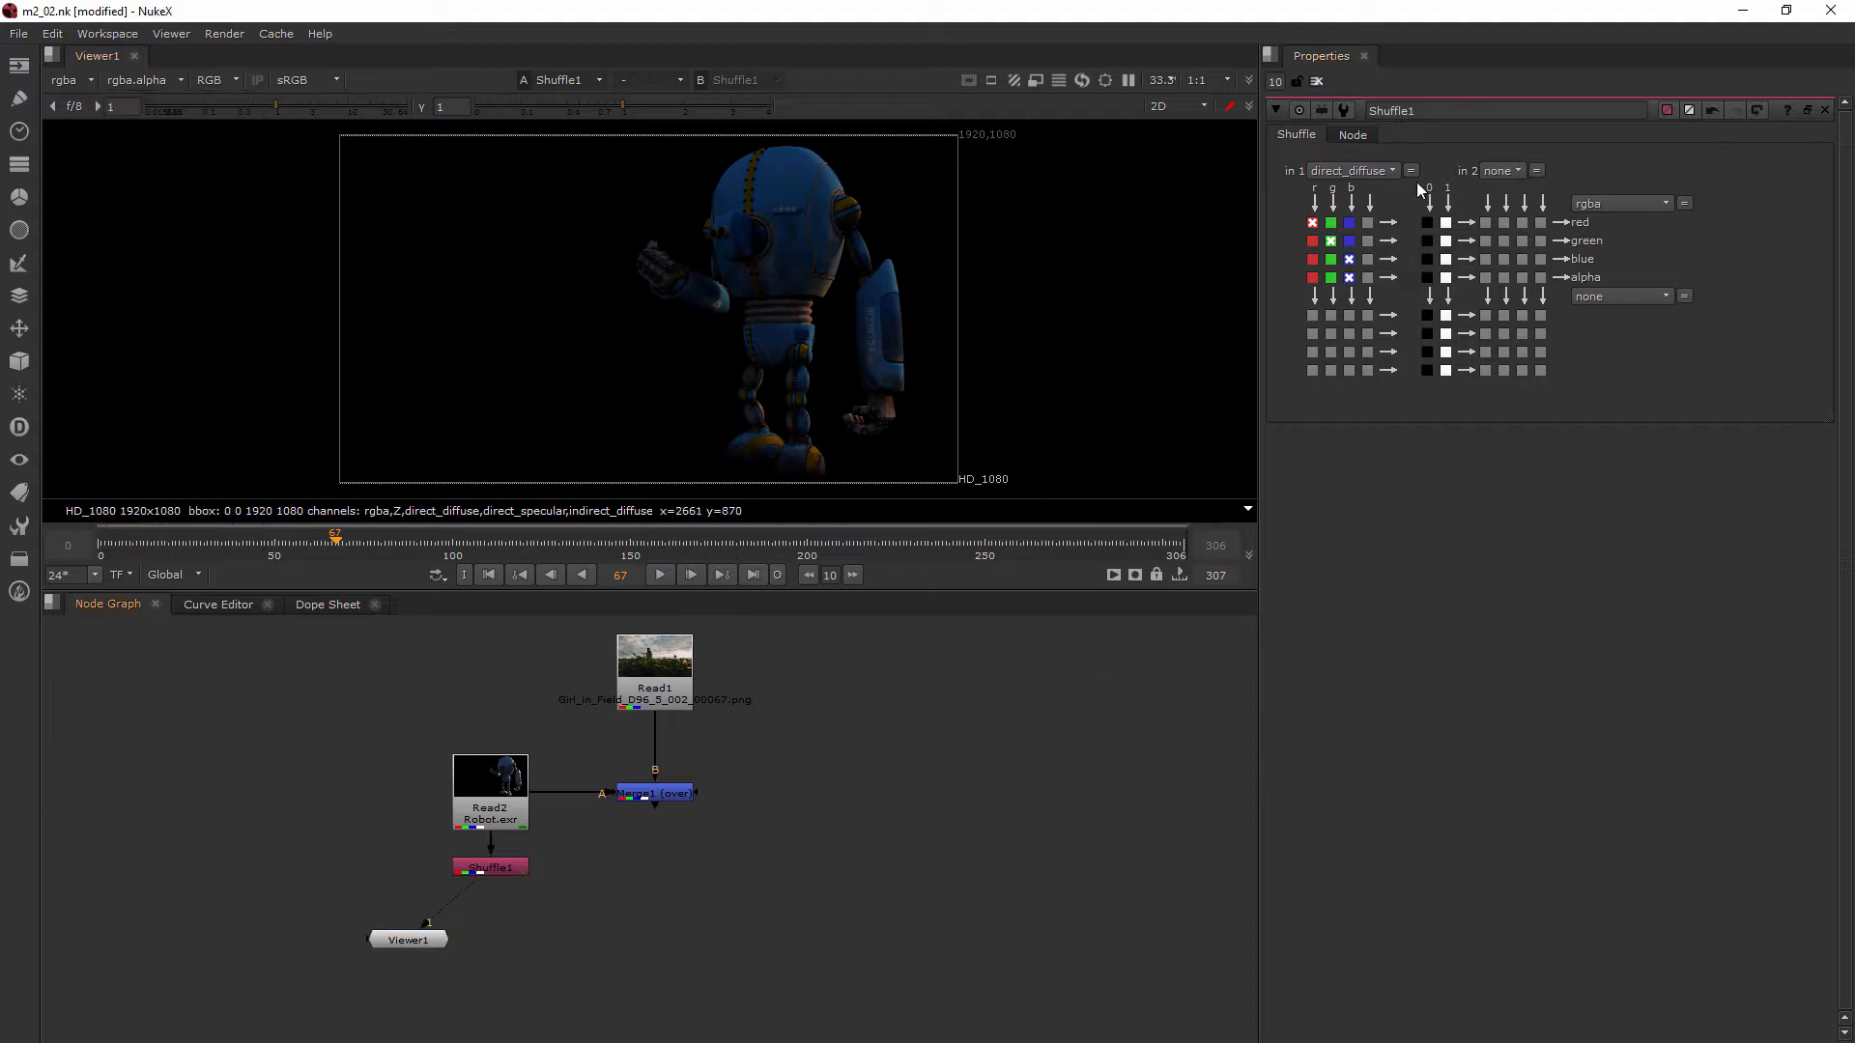
left_click(1374, 170)
left_click(1349, 246)
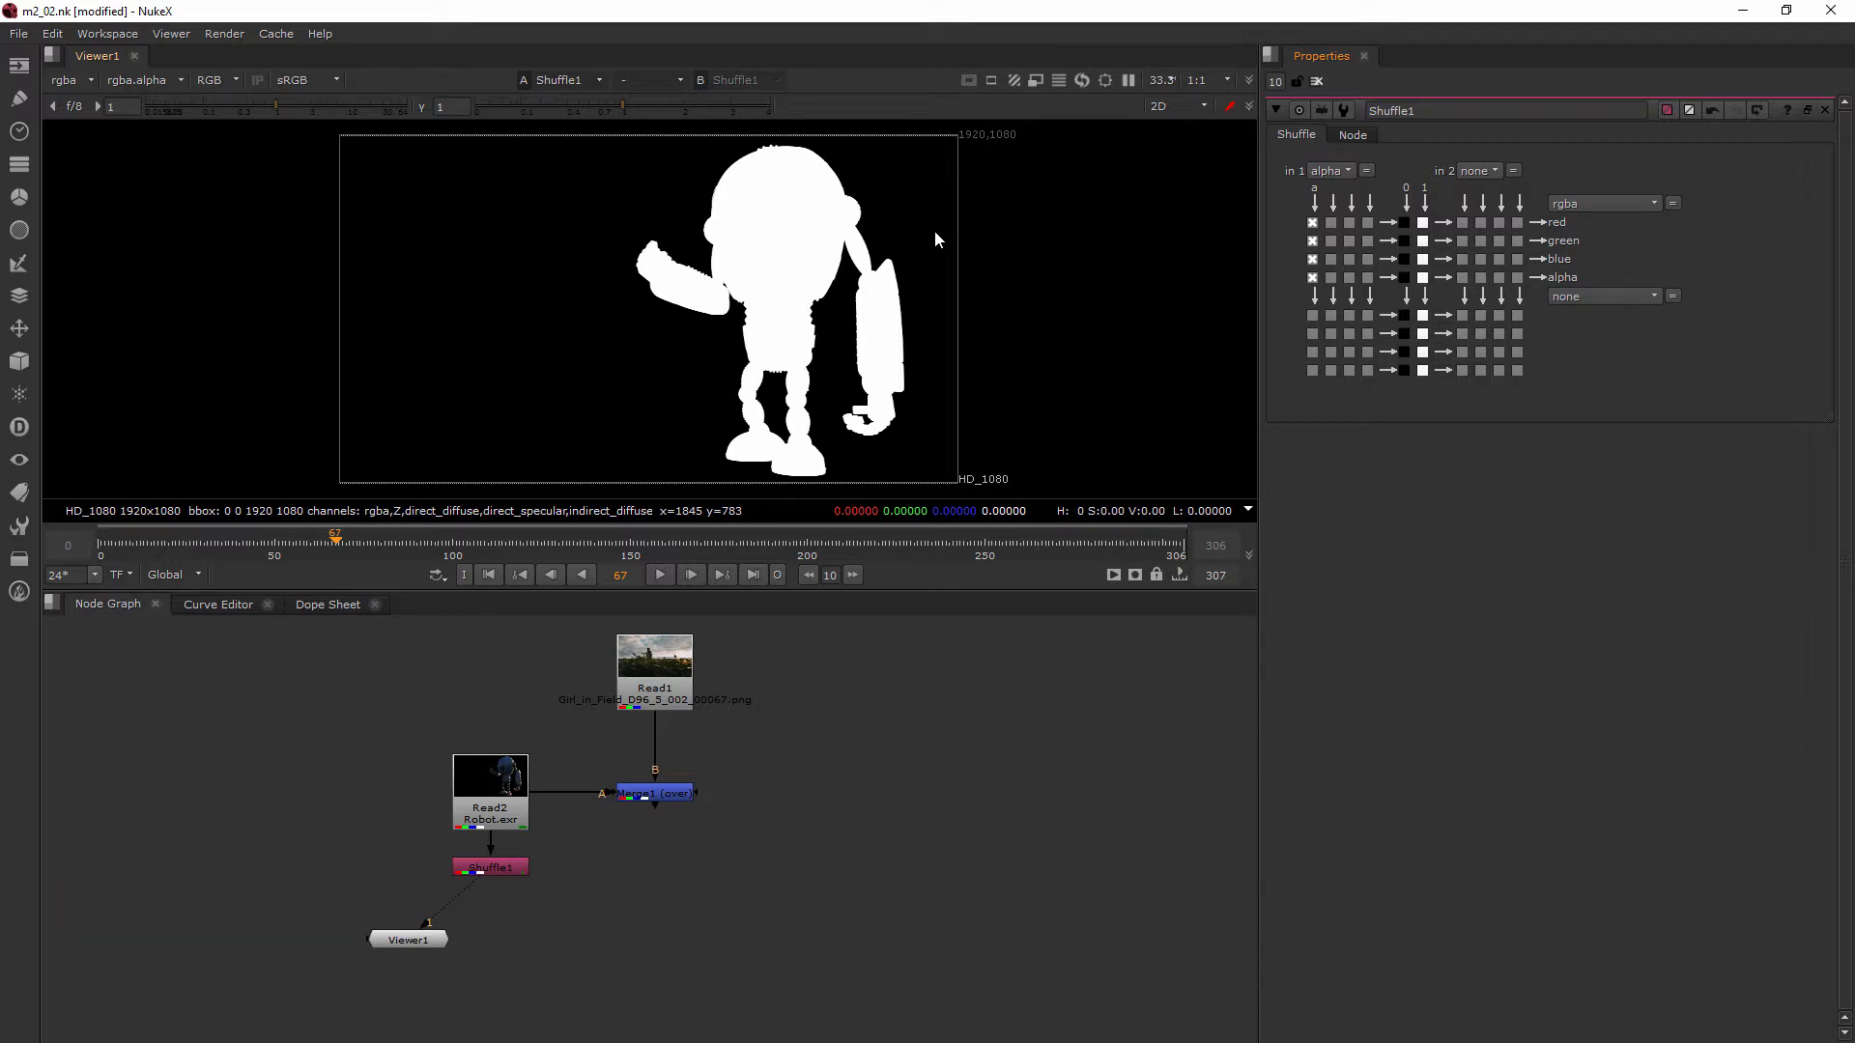
Start a new layer for the Shuffle's first input, name it Robot_alpha and fill its channels with the automatic rgba set
left_click(1327, 176)
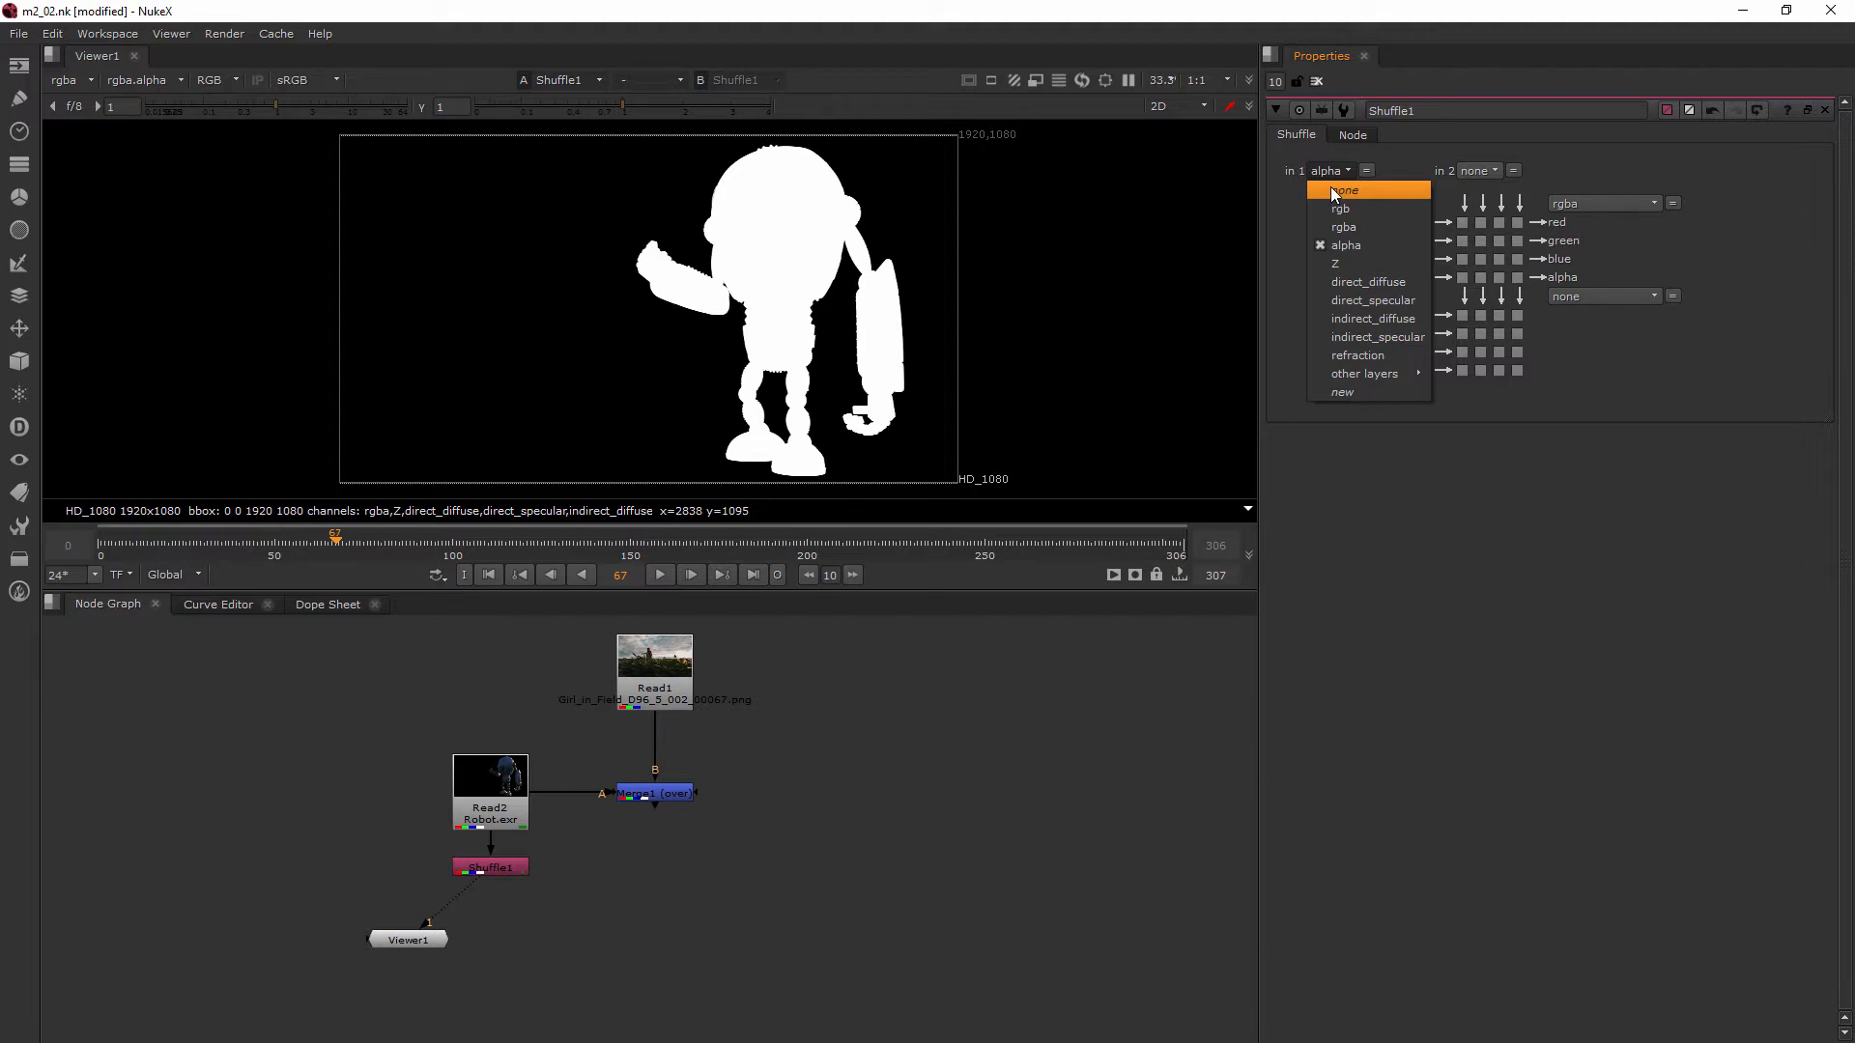
left_click(1347, 390)
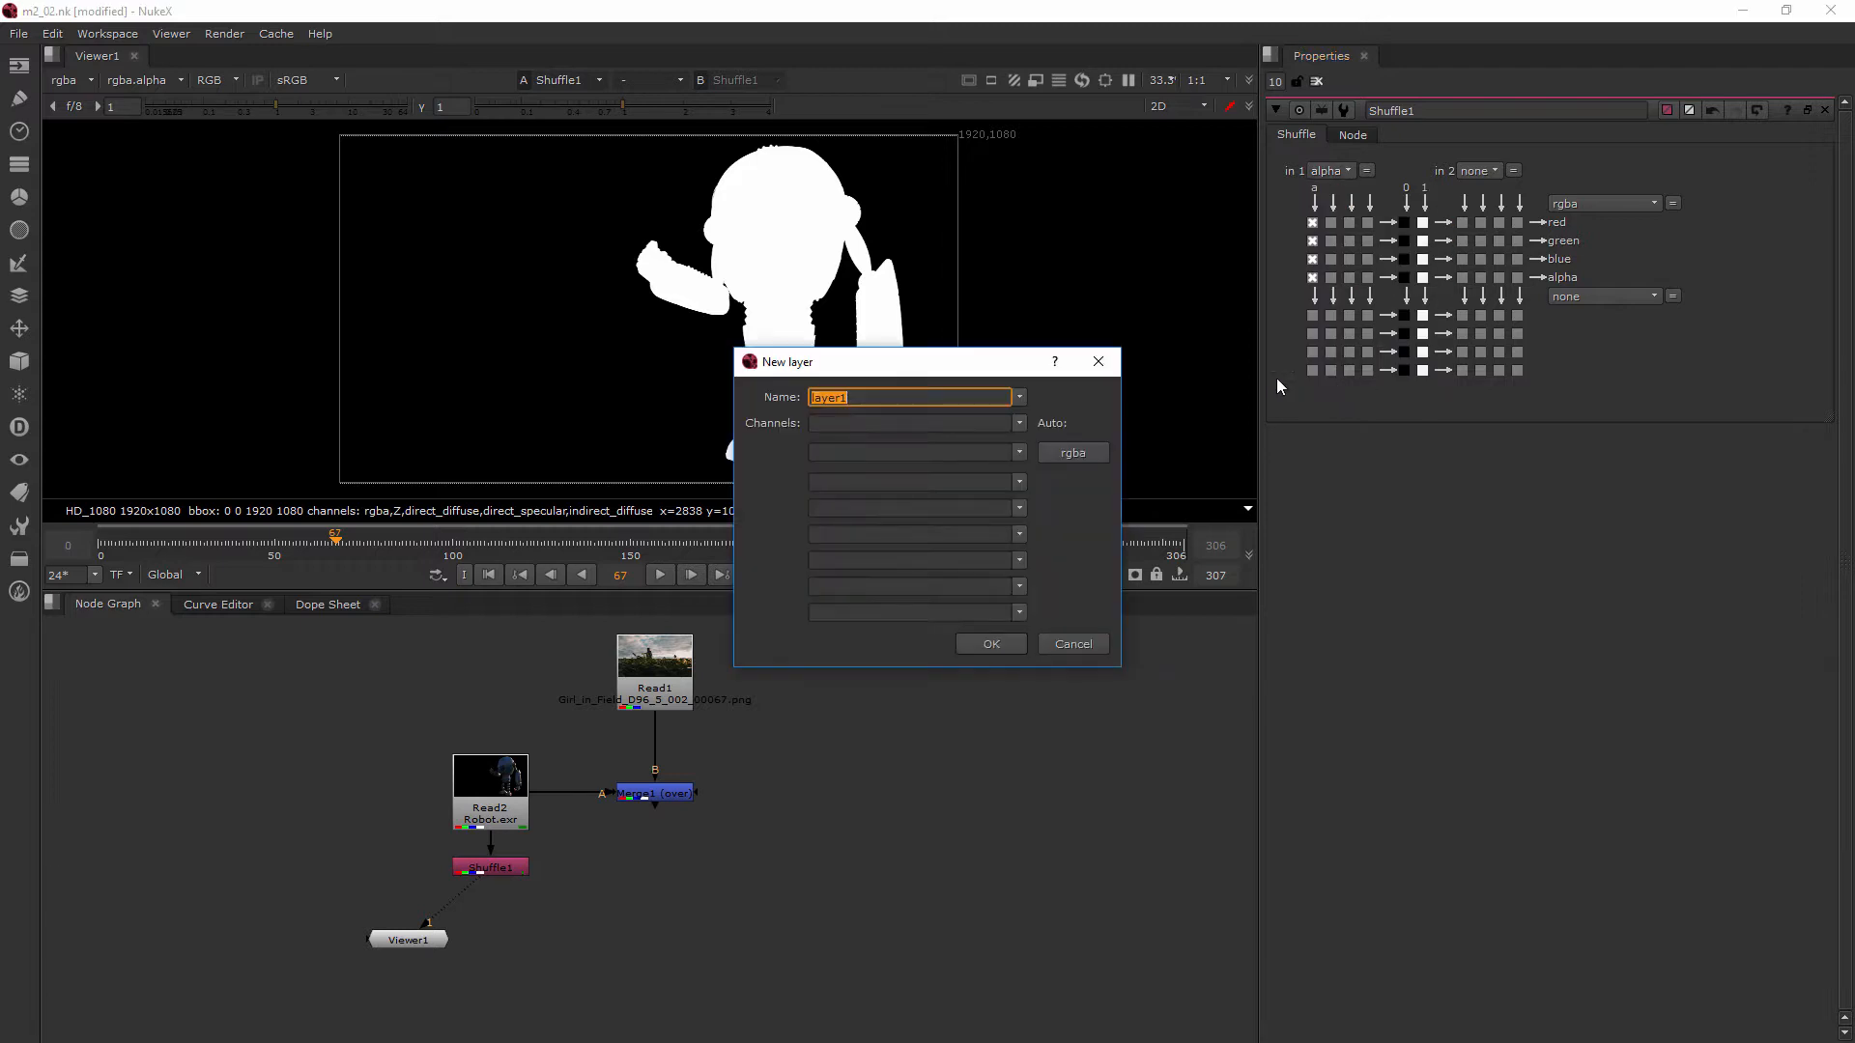
type("Robot_alpha")
left_click(1073, 452)
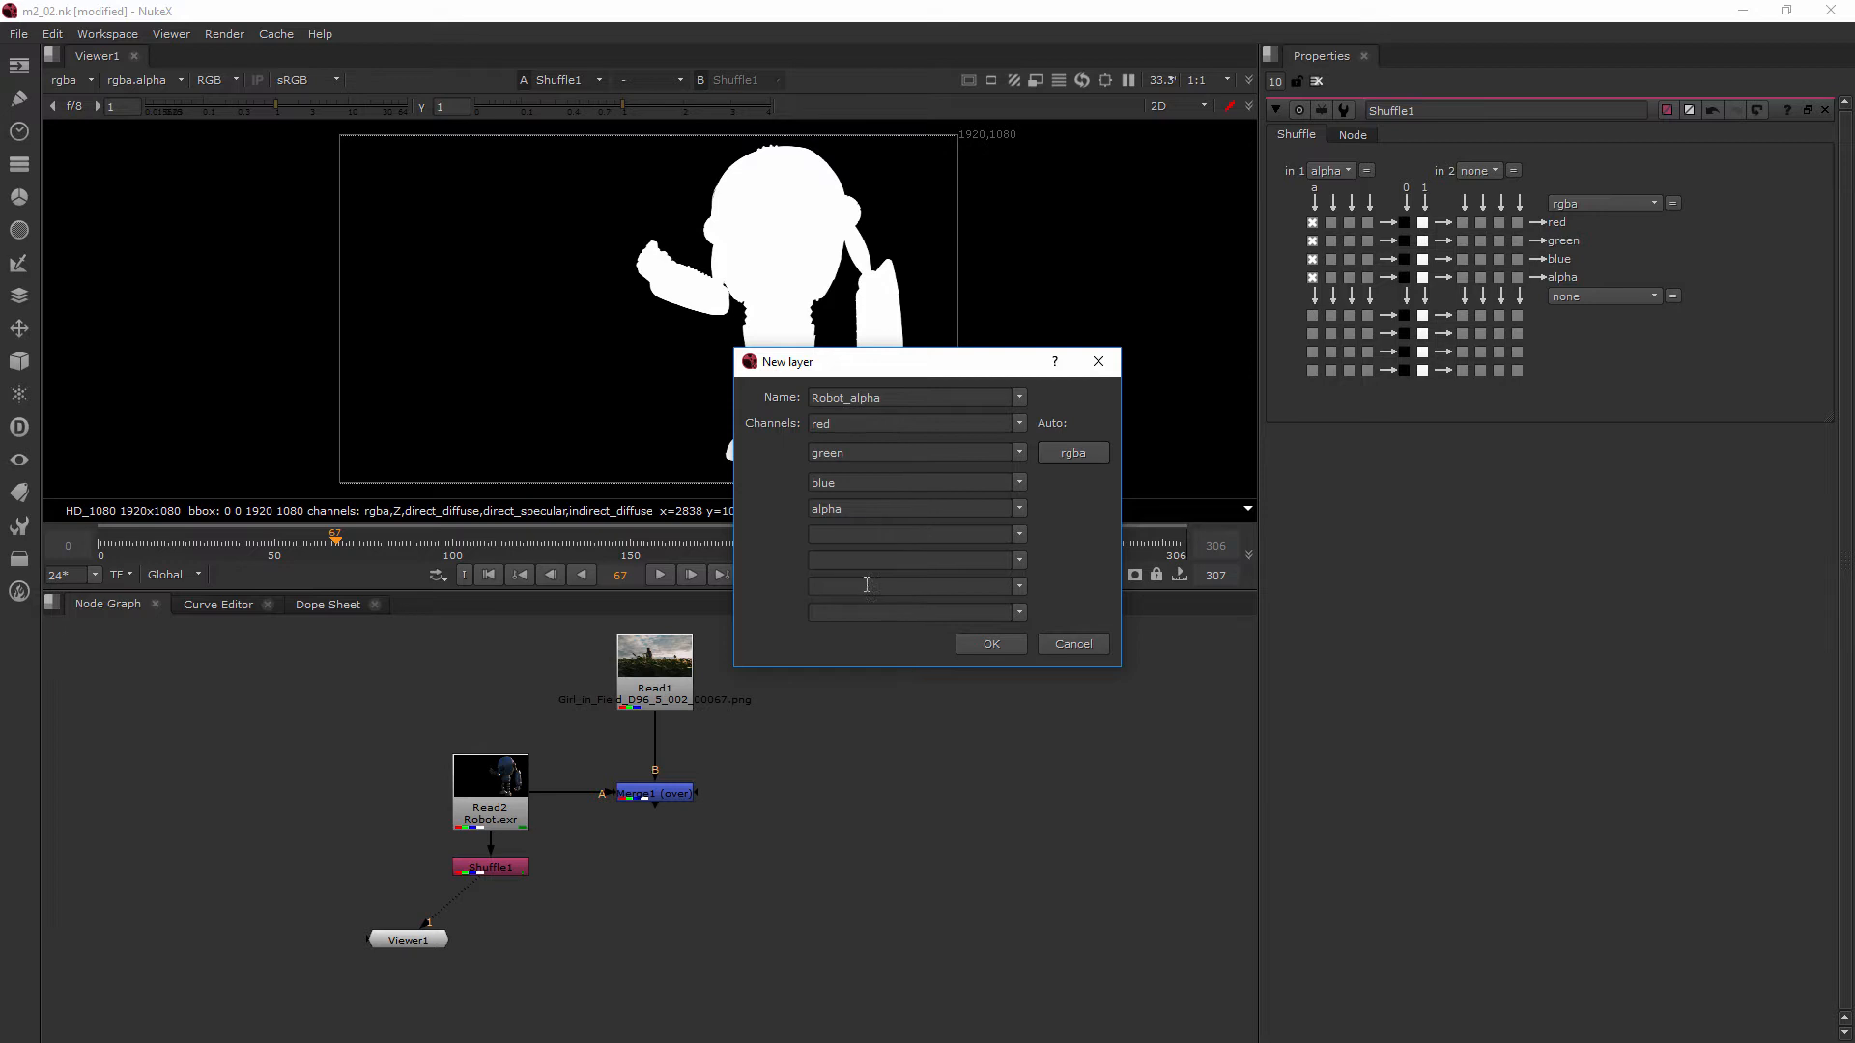
Replace the new layer's four channel names with a single alpha channel and create the layer
double_click(864, 508)
key("BackSpace")
double_click(868, 482)
key("BackSpace")
double_click(869, 453)
key("BackSpace")
double_click(823, 423)
key("BackSpace")
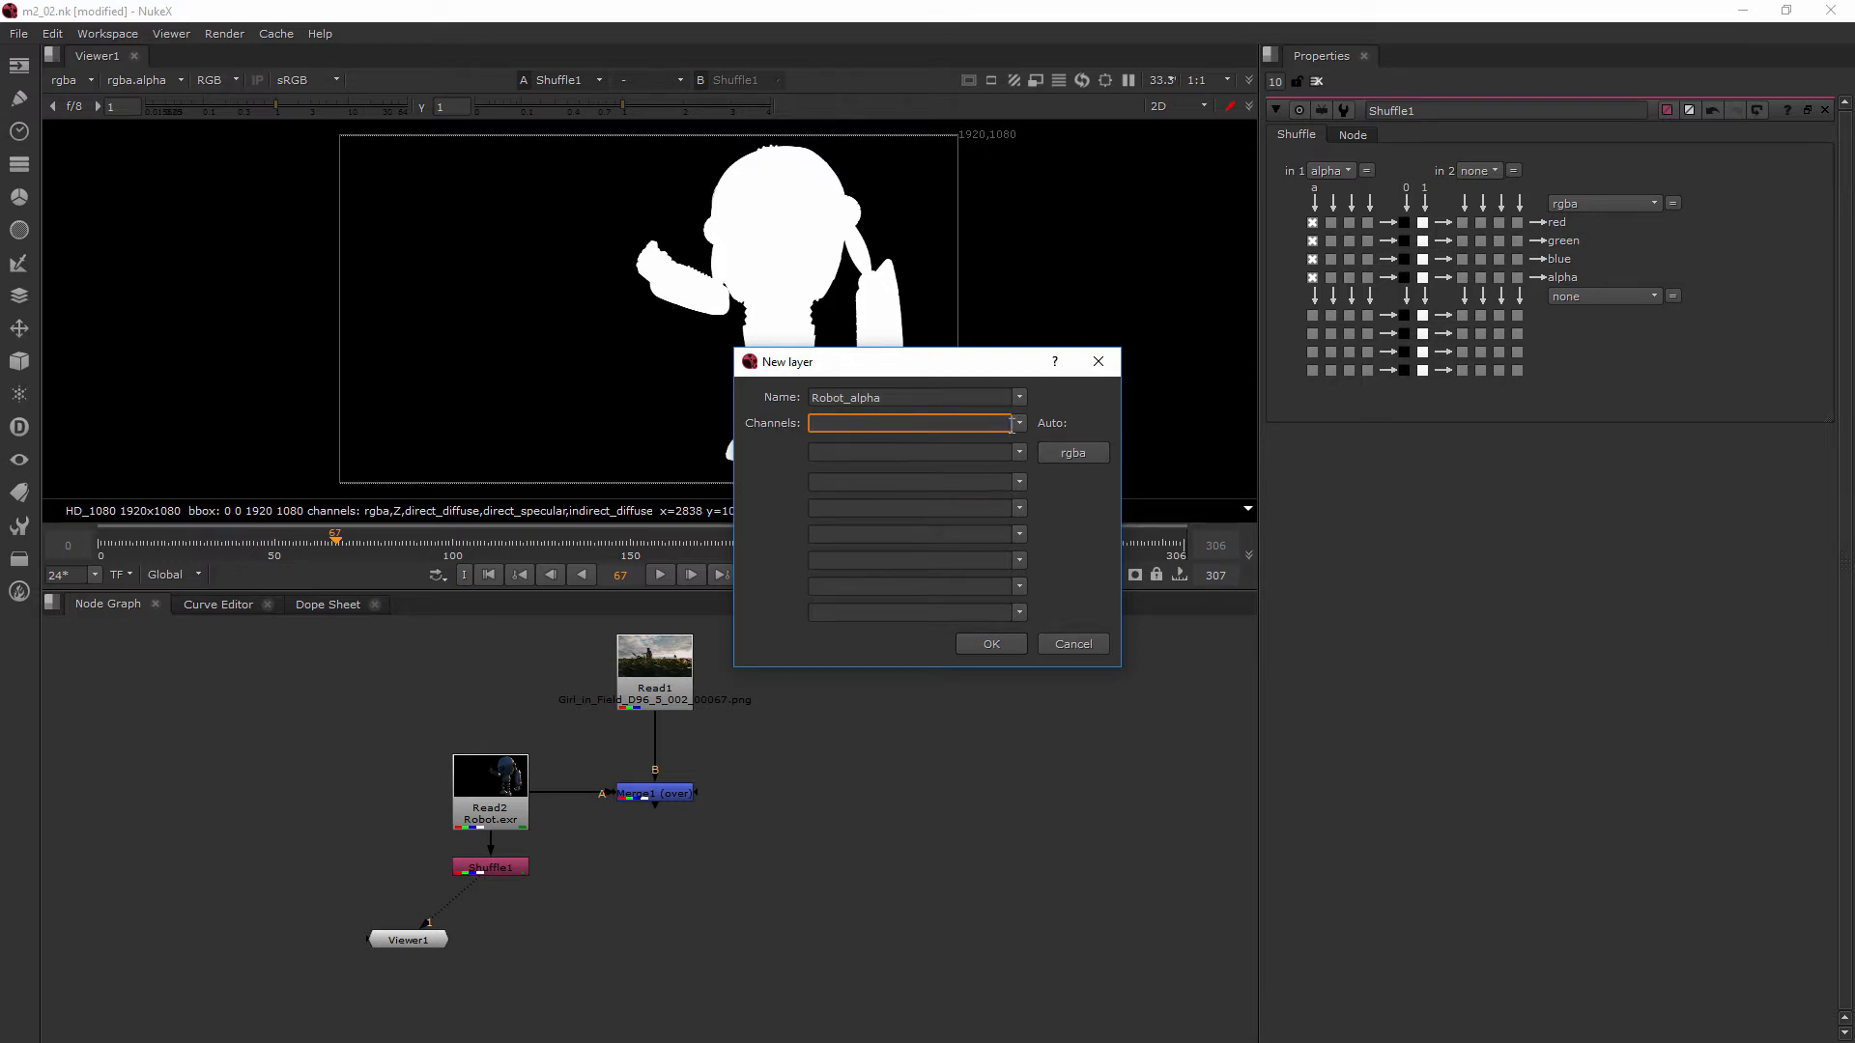
left_click(1022, 427)
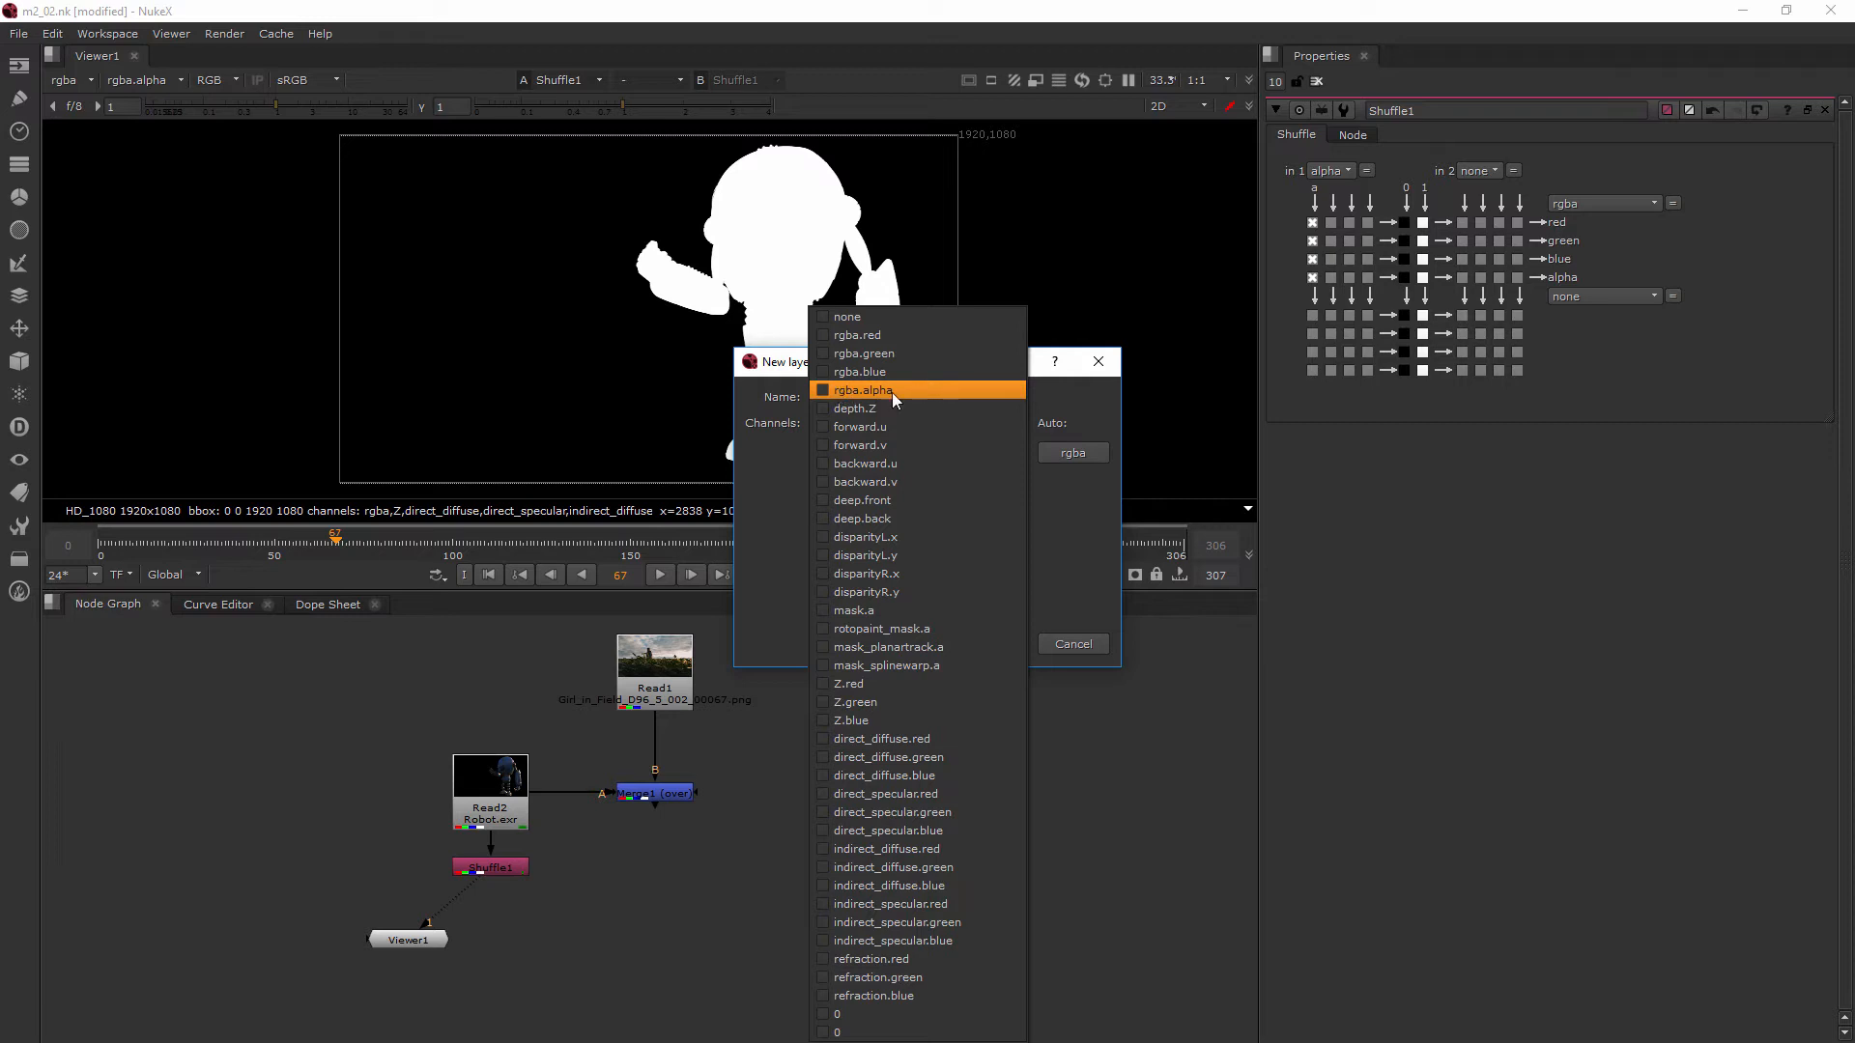
type("al")
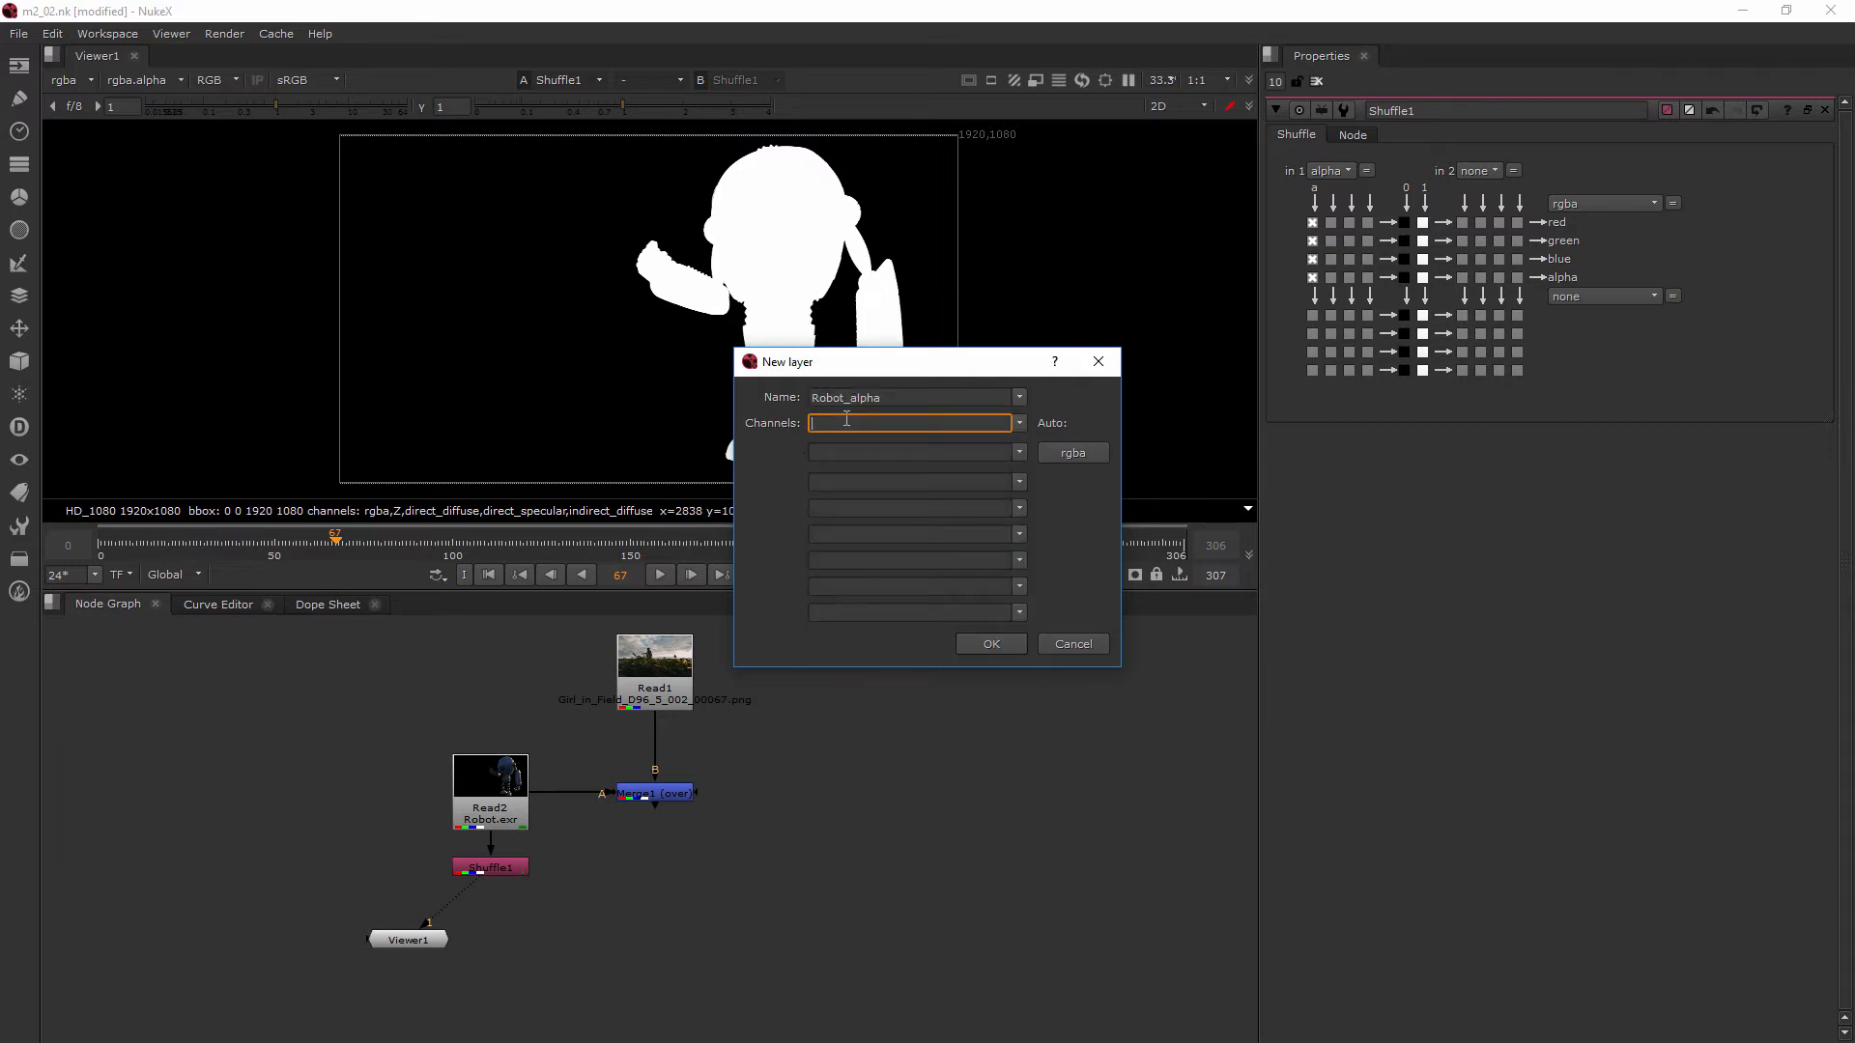
type("pha")
left_click(987, 640)
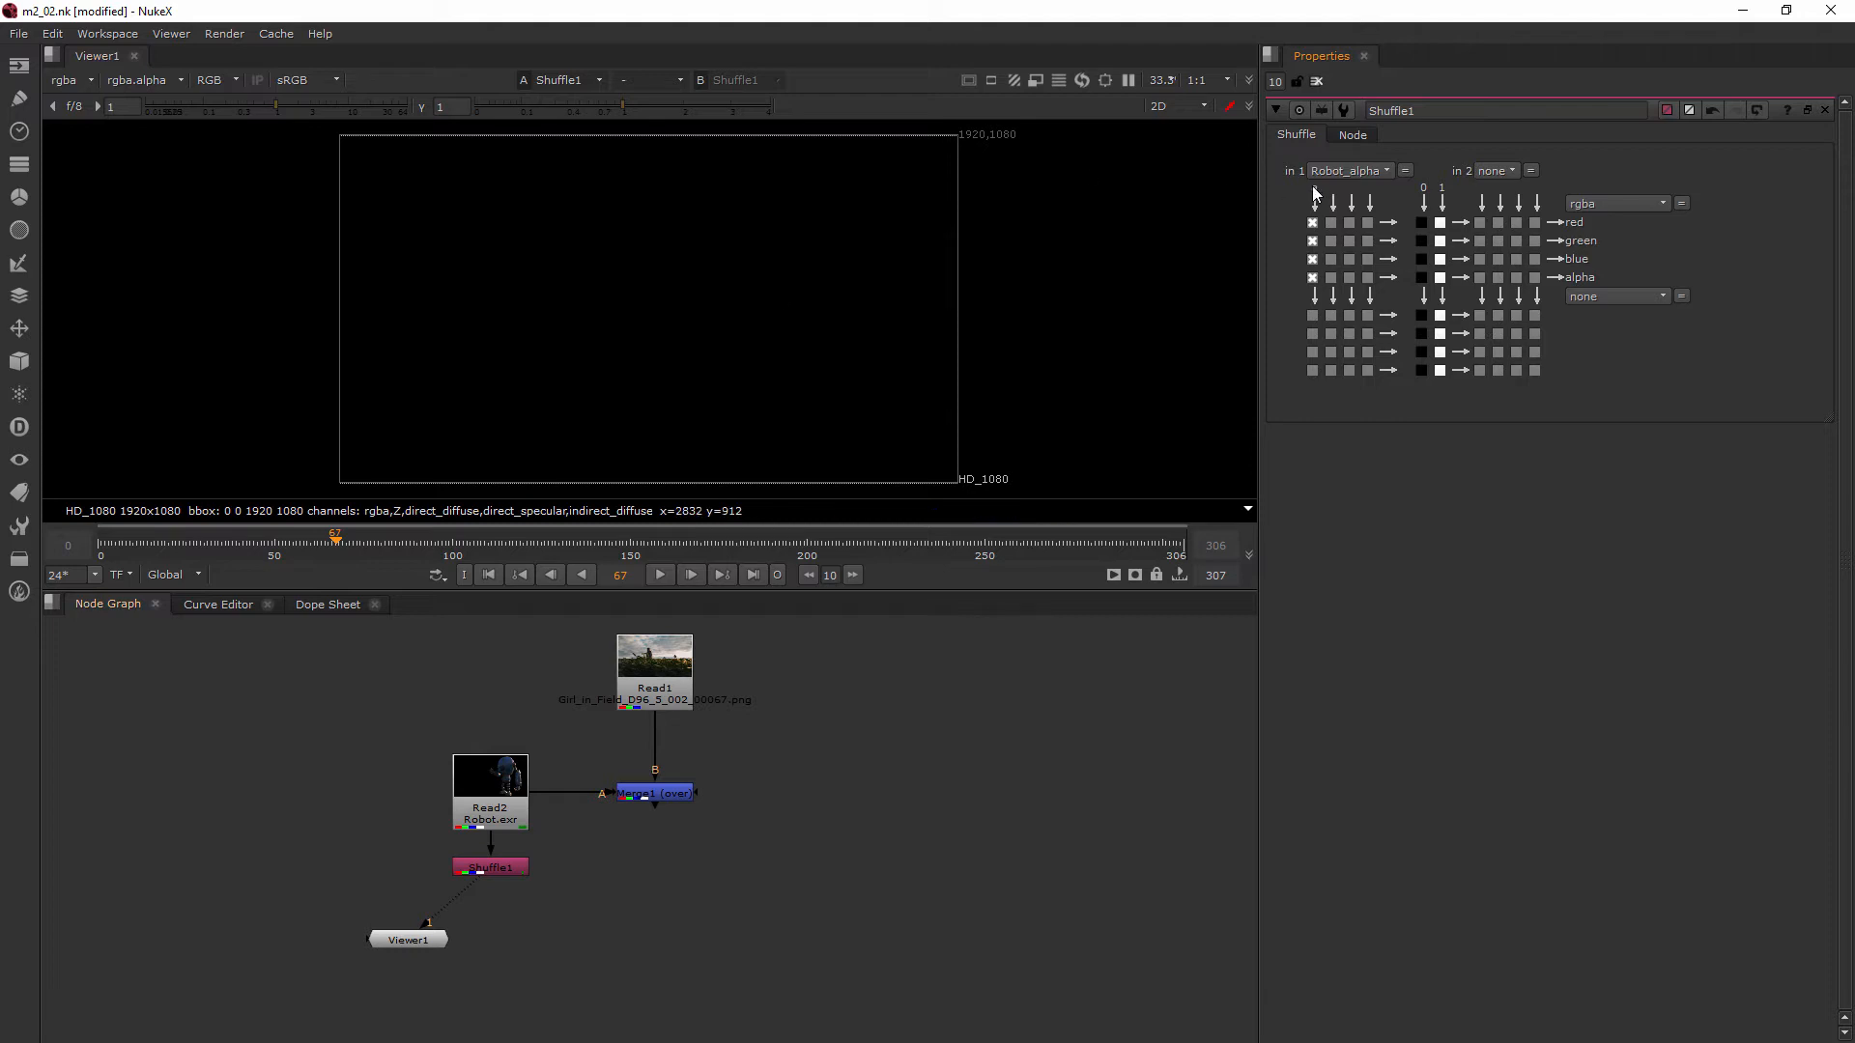
Keep Robot_alpha as the Shuffle's first input, display the Robot_alpha layer in the viewer, and align the Viewer node beneath the Shuffle node
left_click(1343, 171)
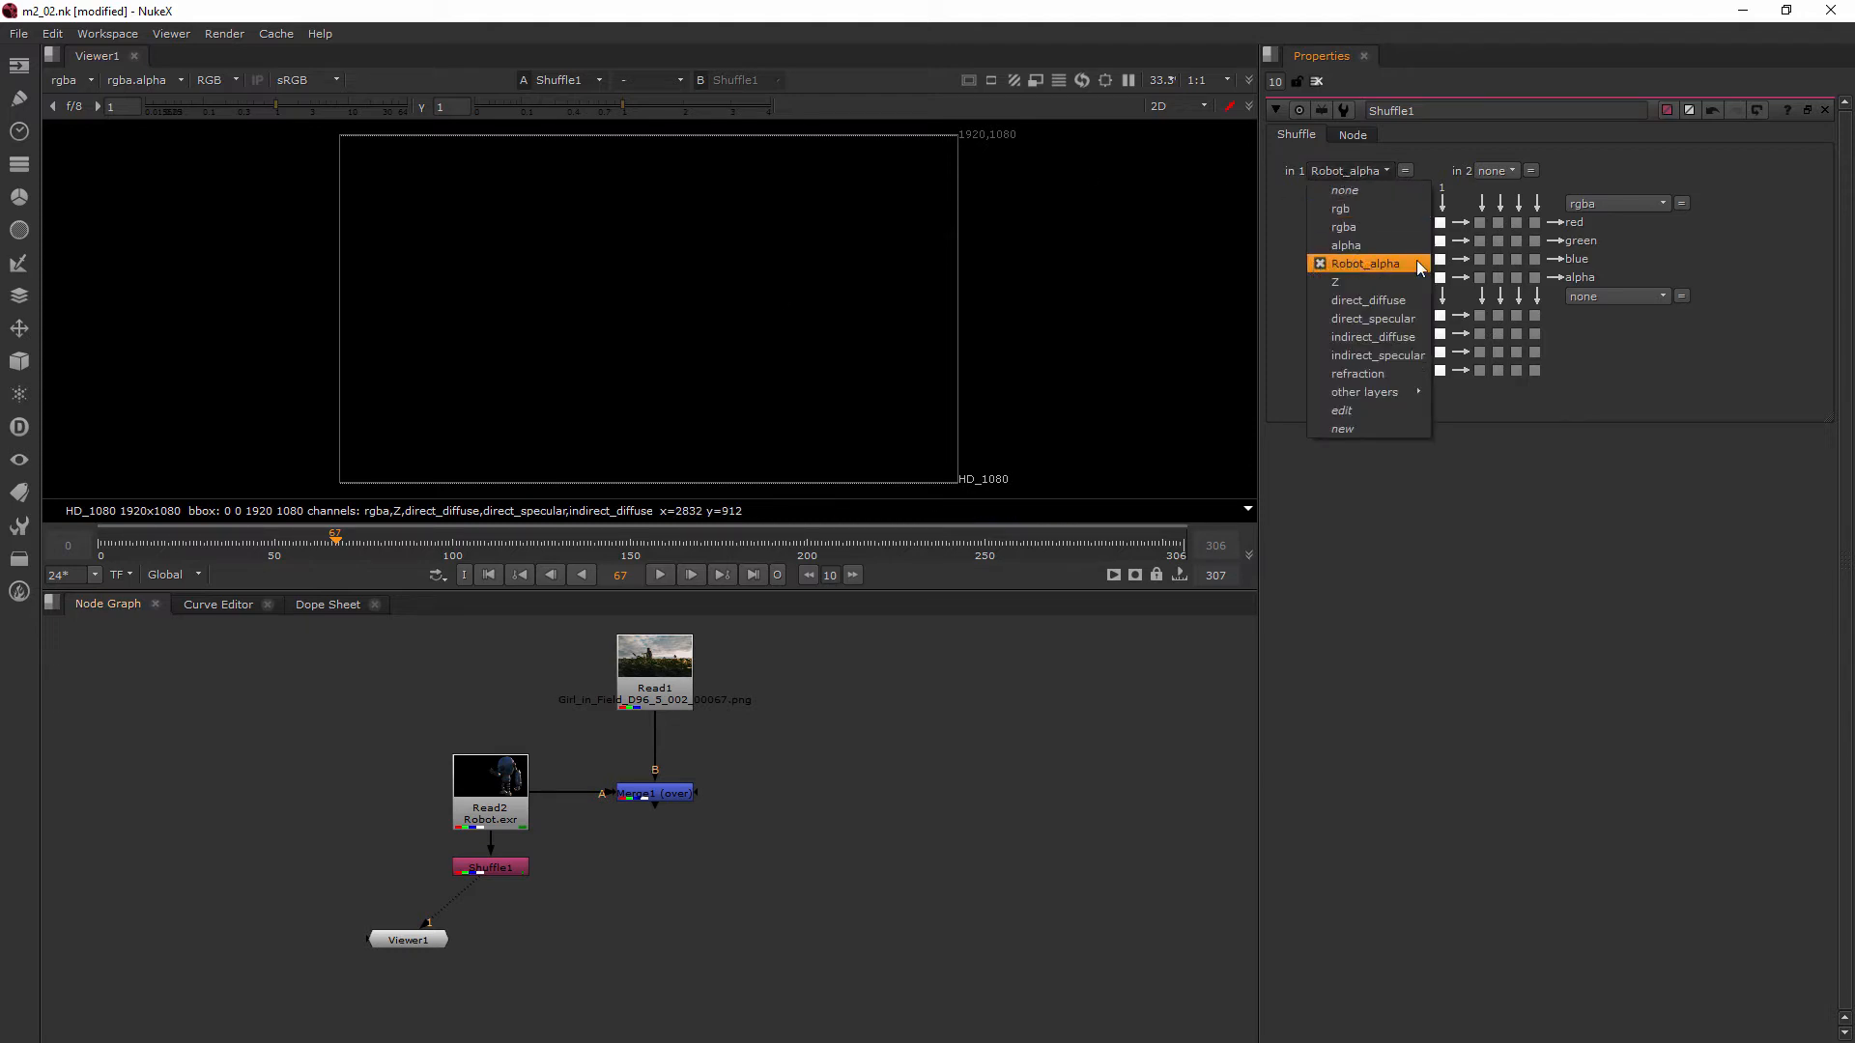
left_click(1372, 263)
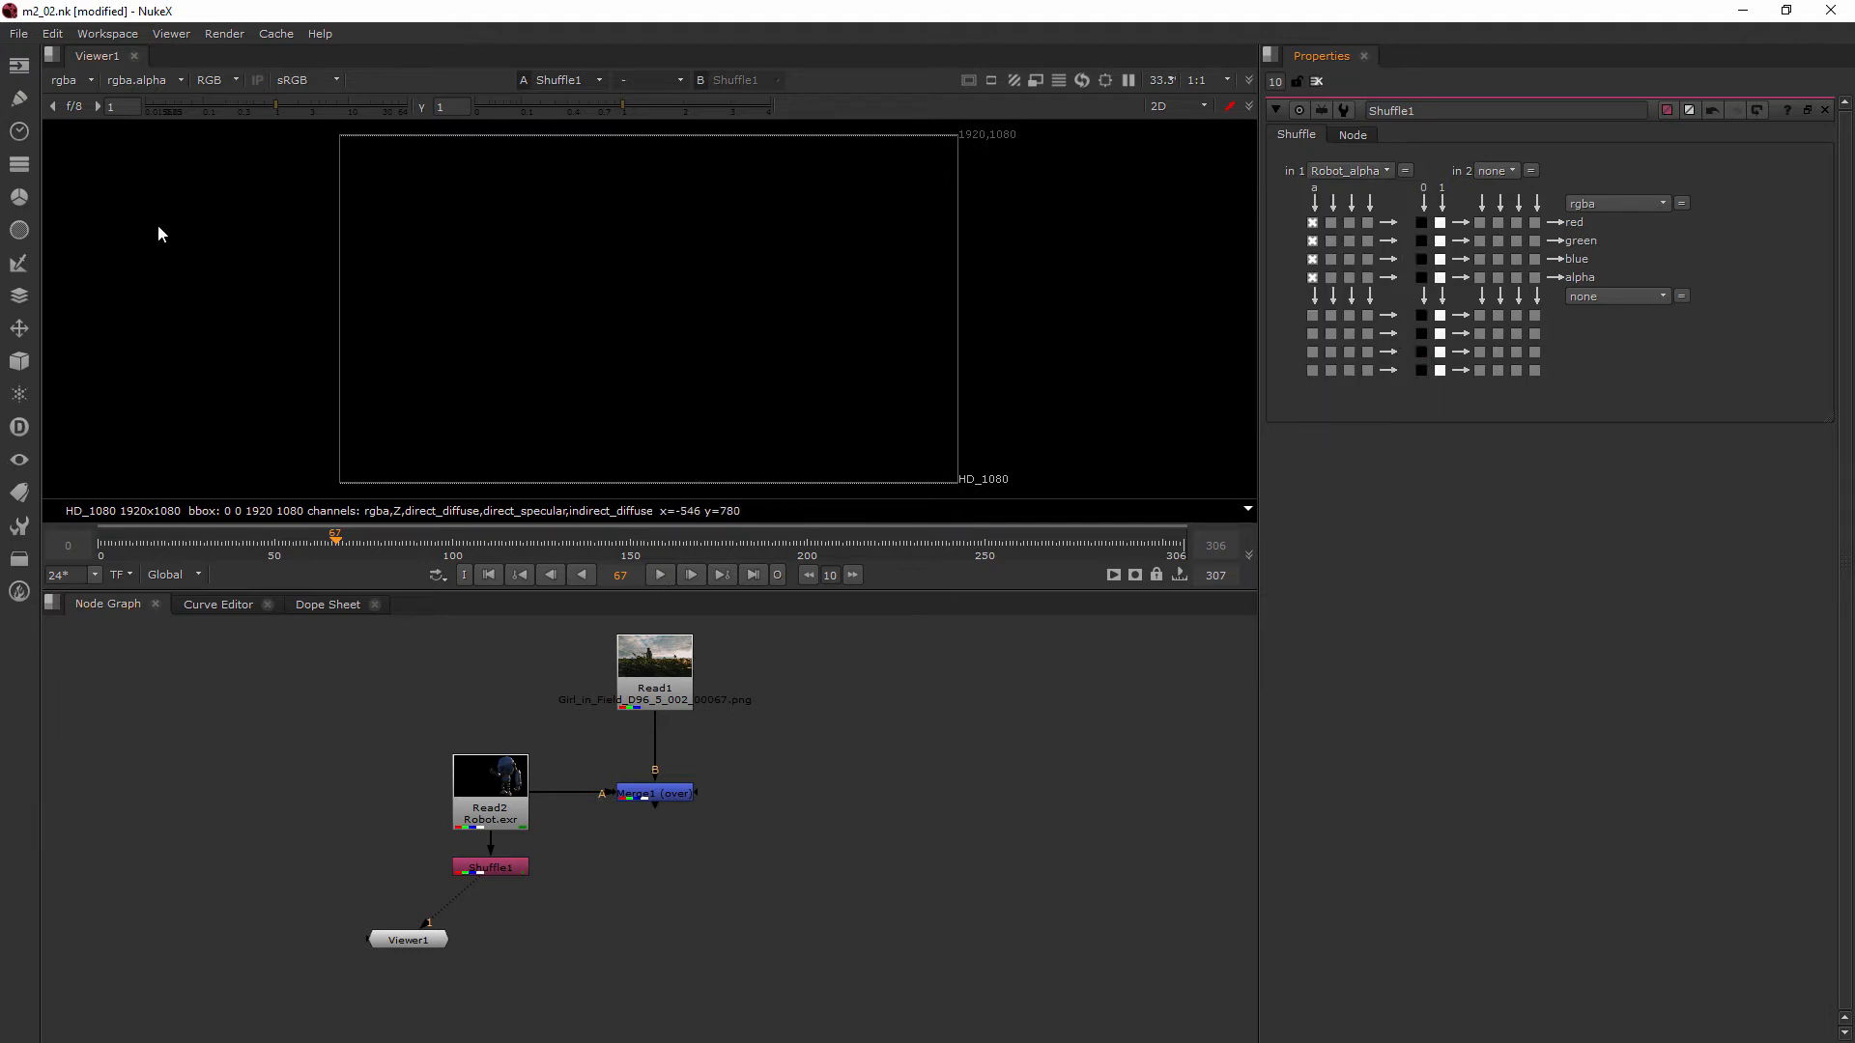
left_click(87, 79)
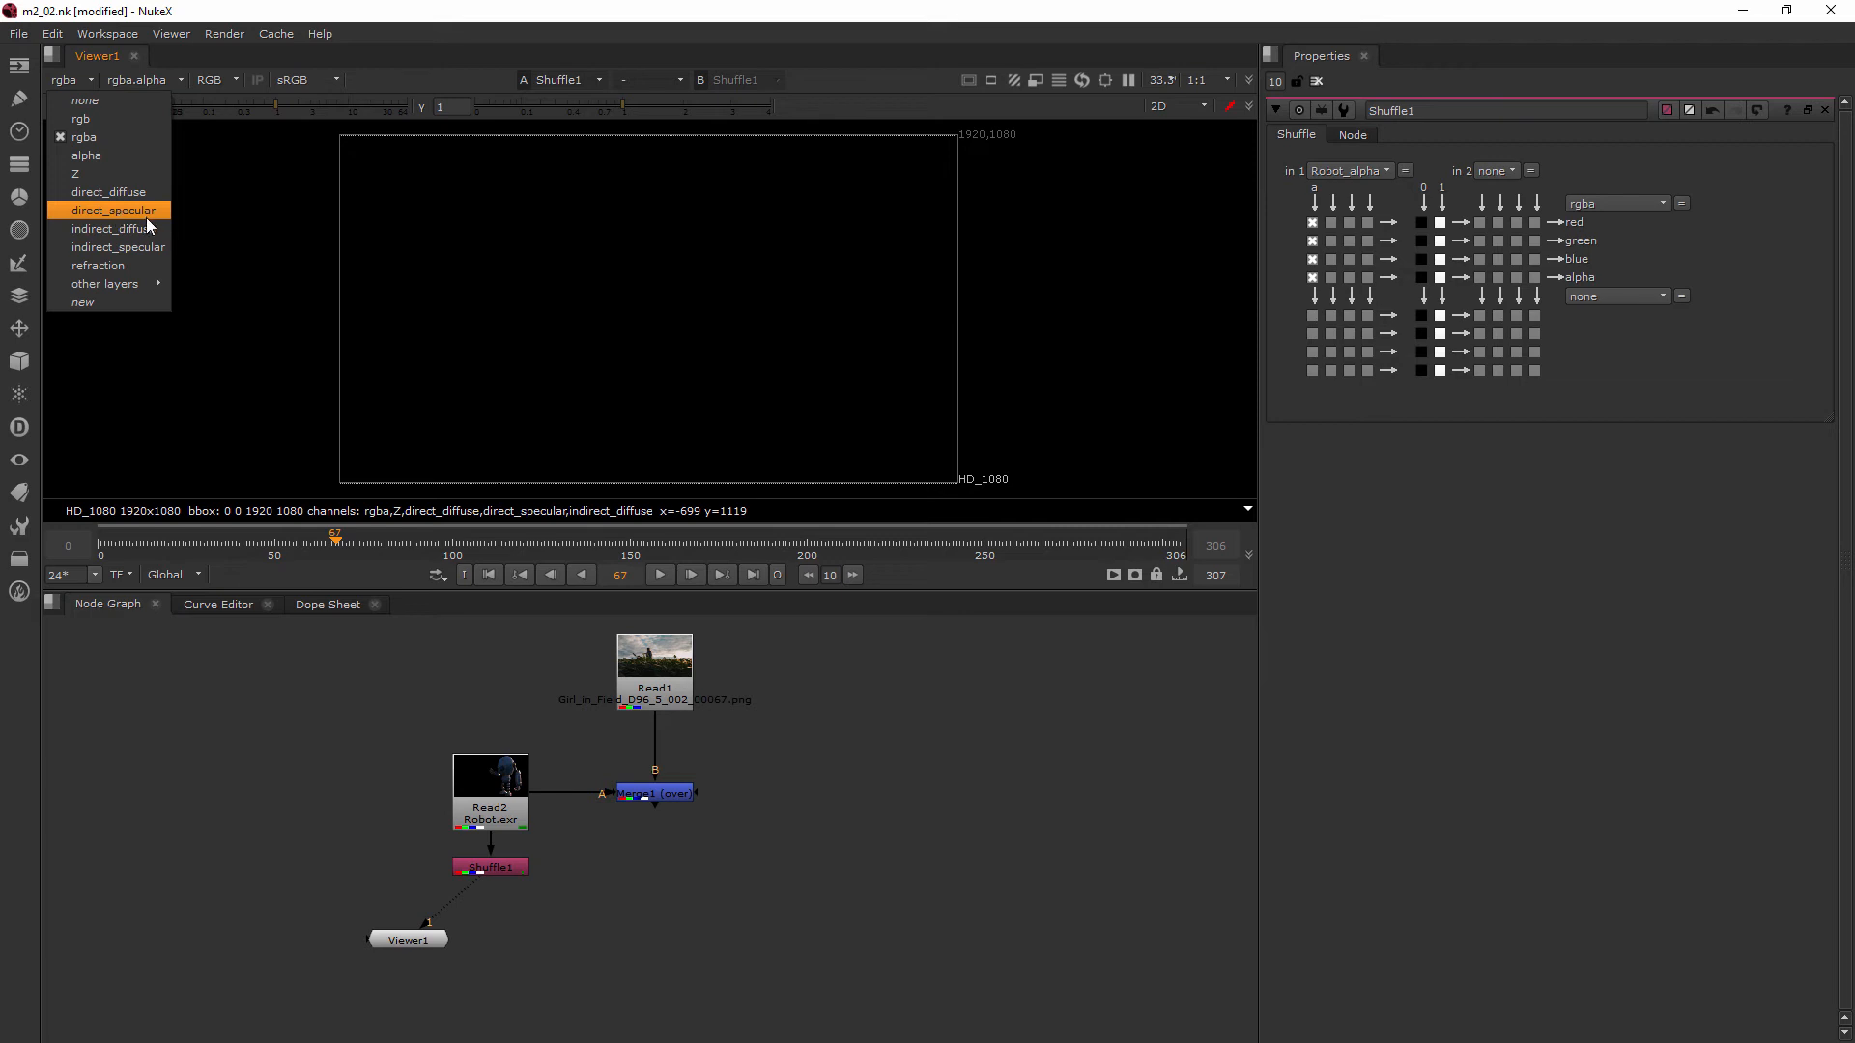
mouse_move(150, 284)
left_click(212, 503)
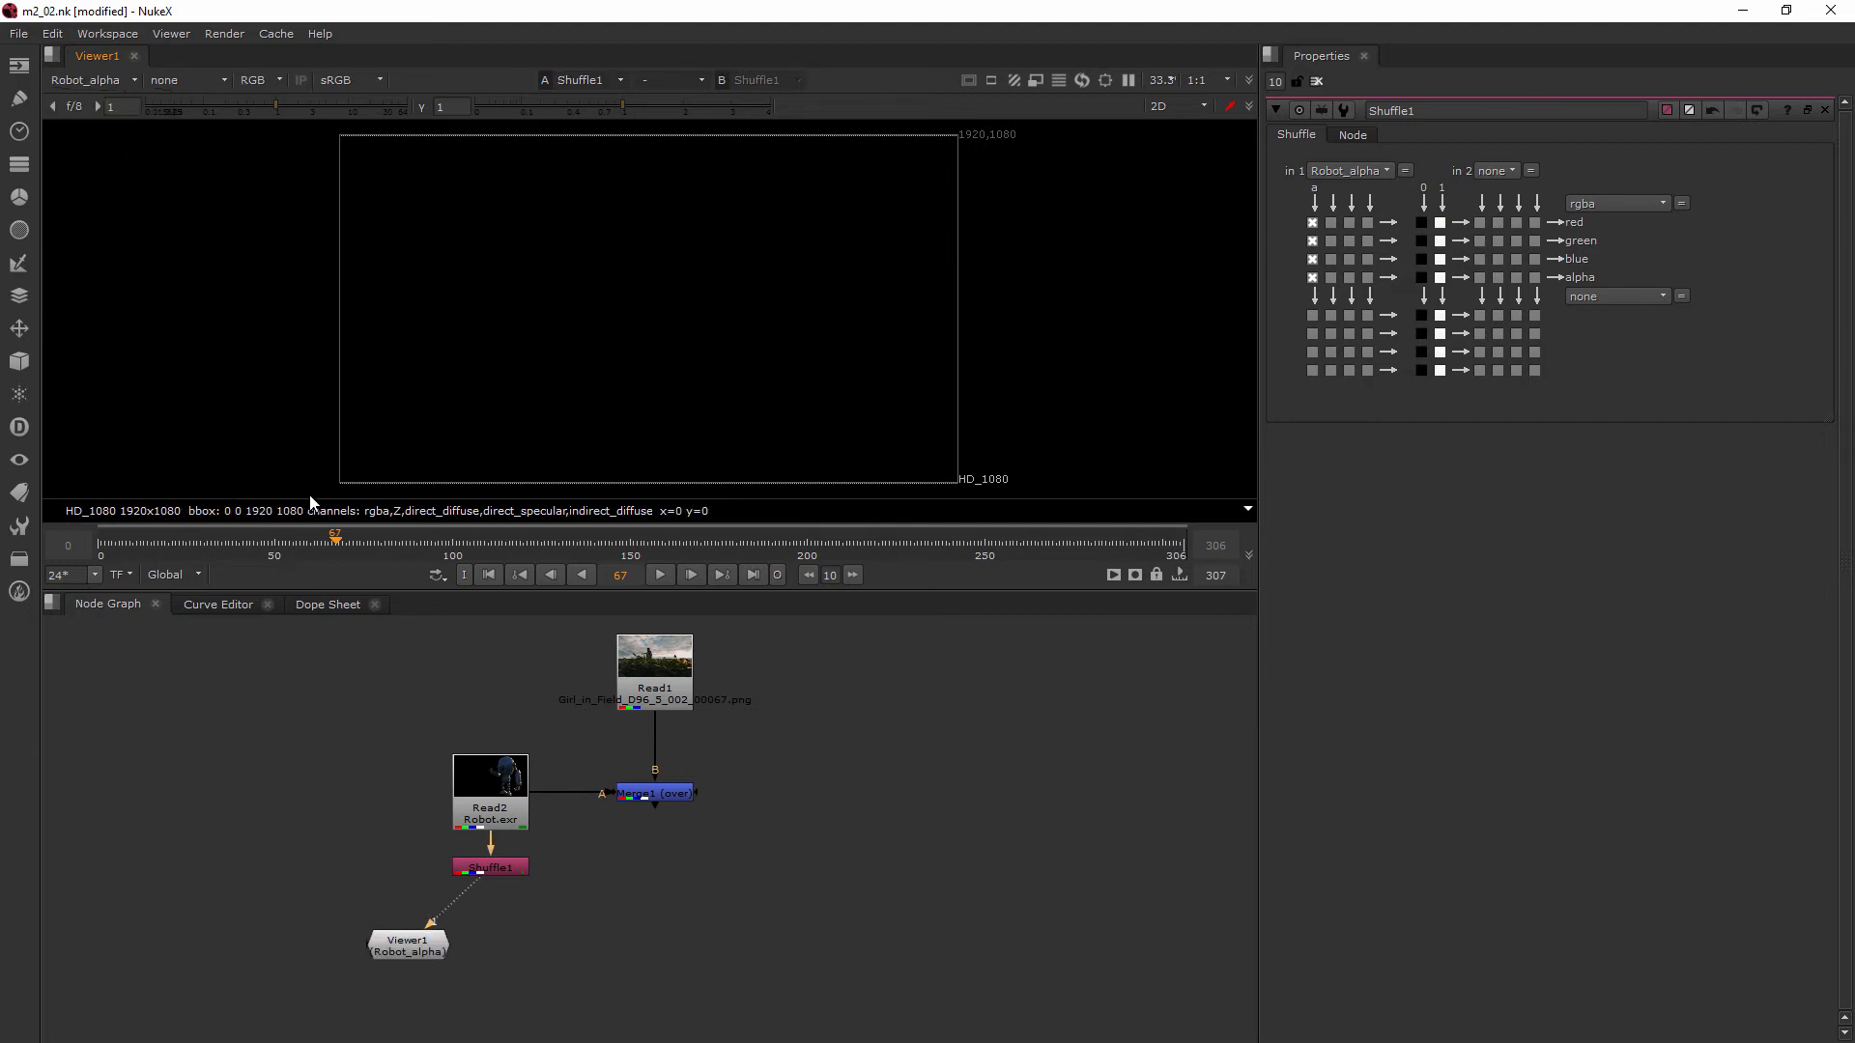
left_click(113, 86)
mouse_move(107, 302)
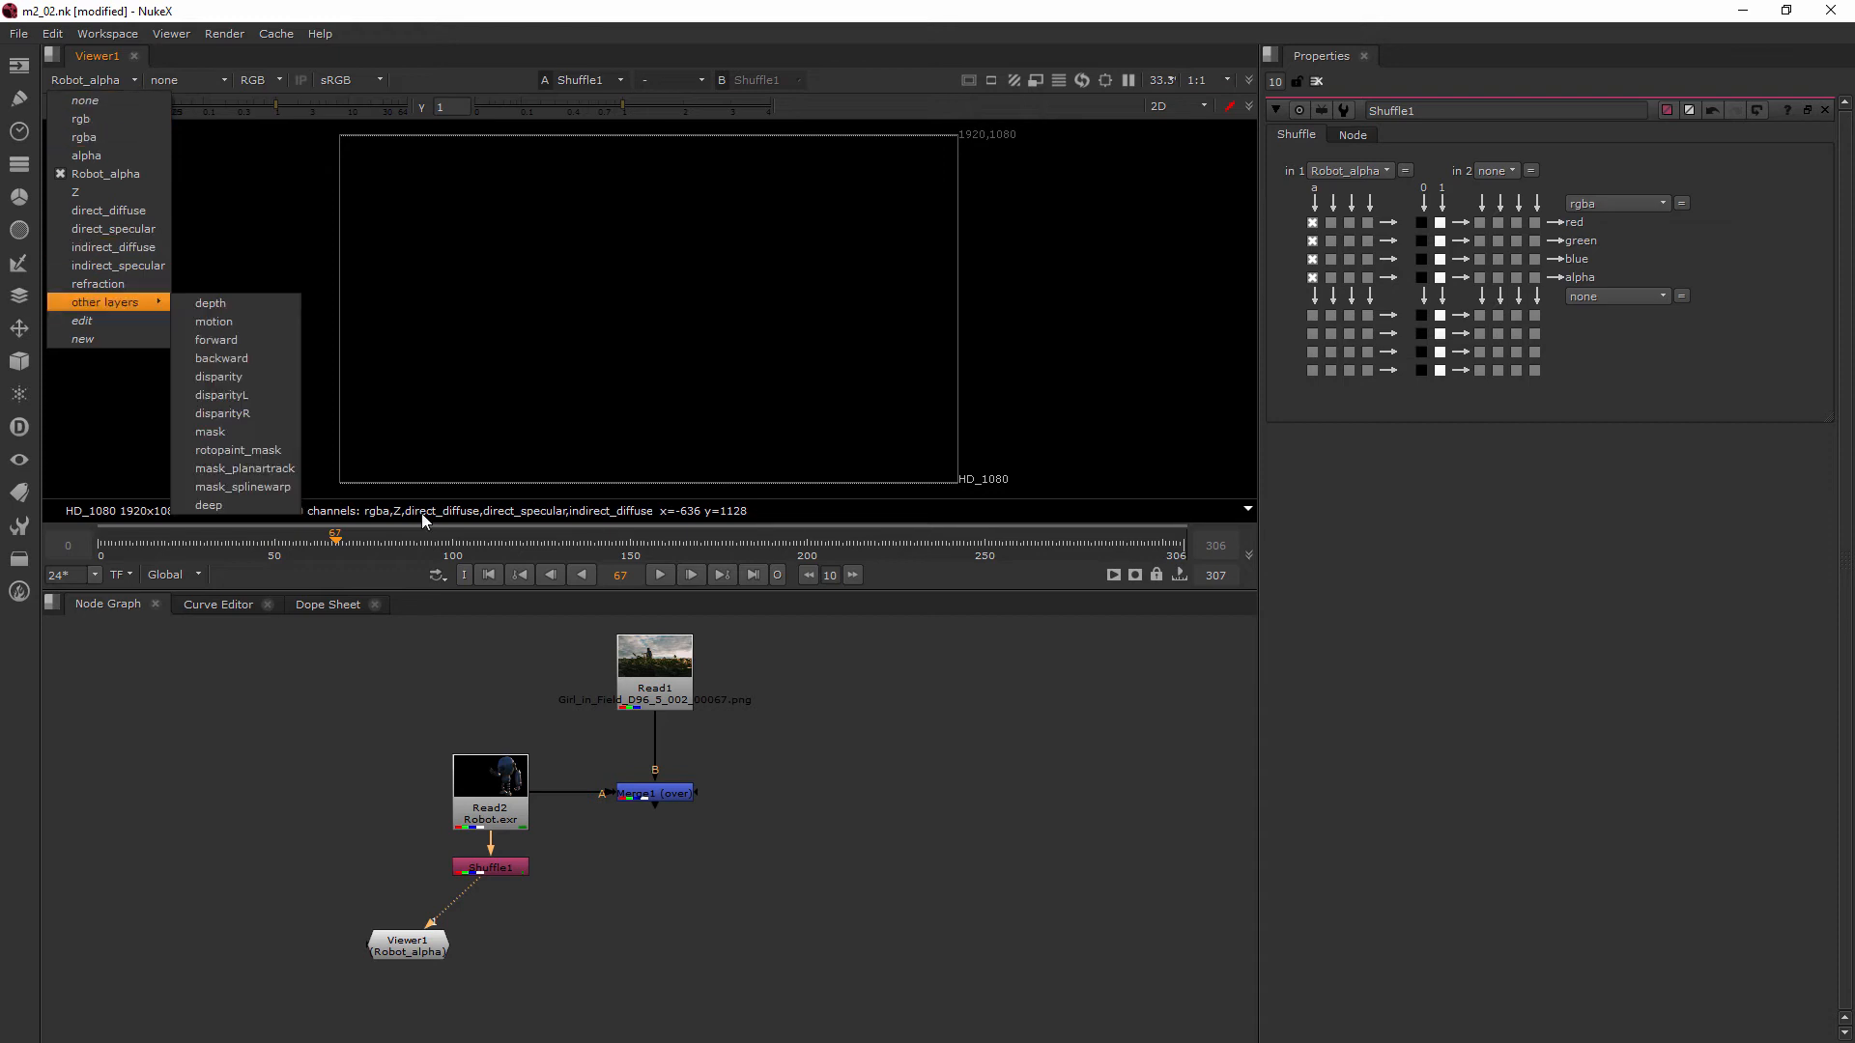
left_click(369, 692)
left_click_drag(430, 943, 513, 939)
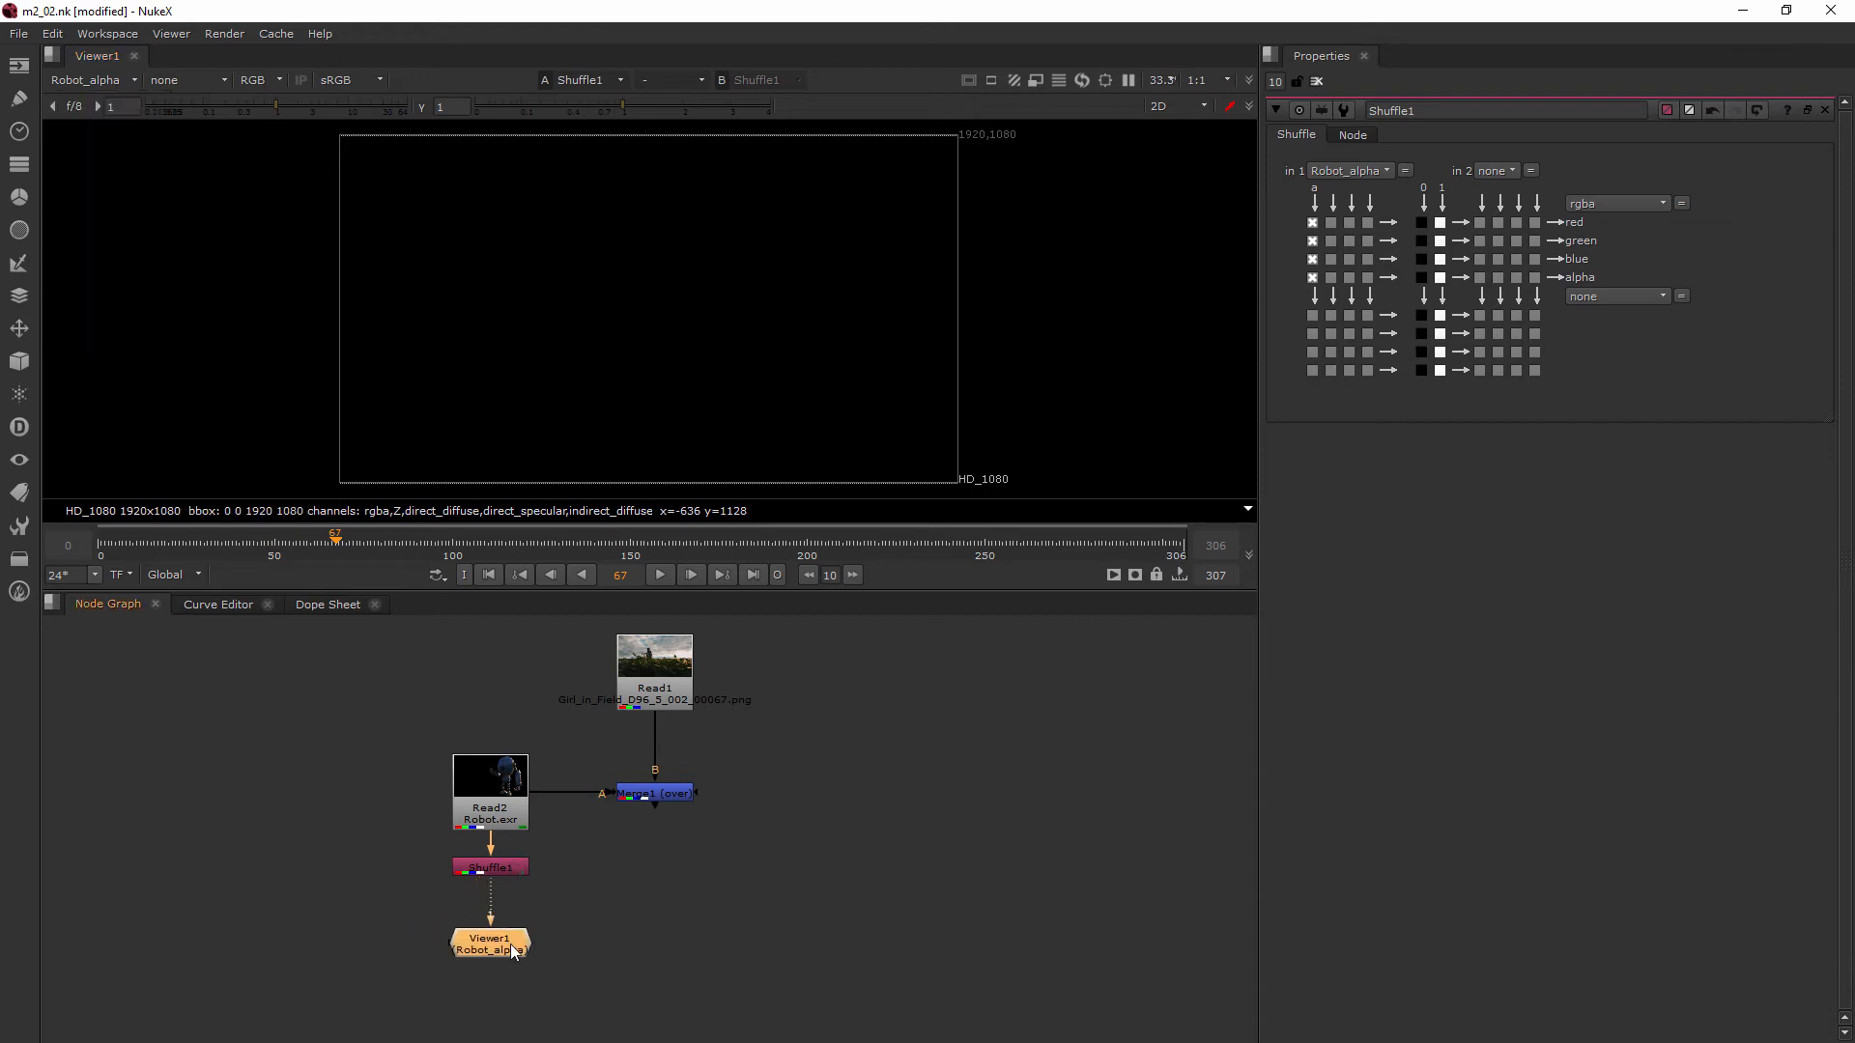